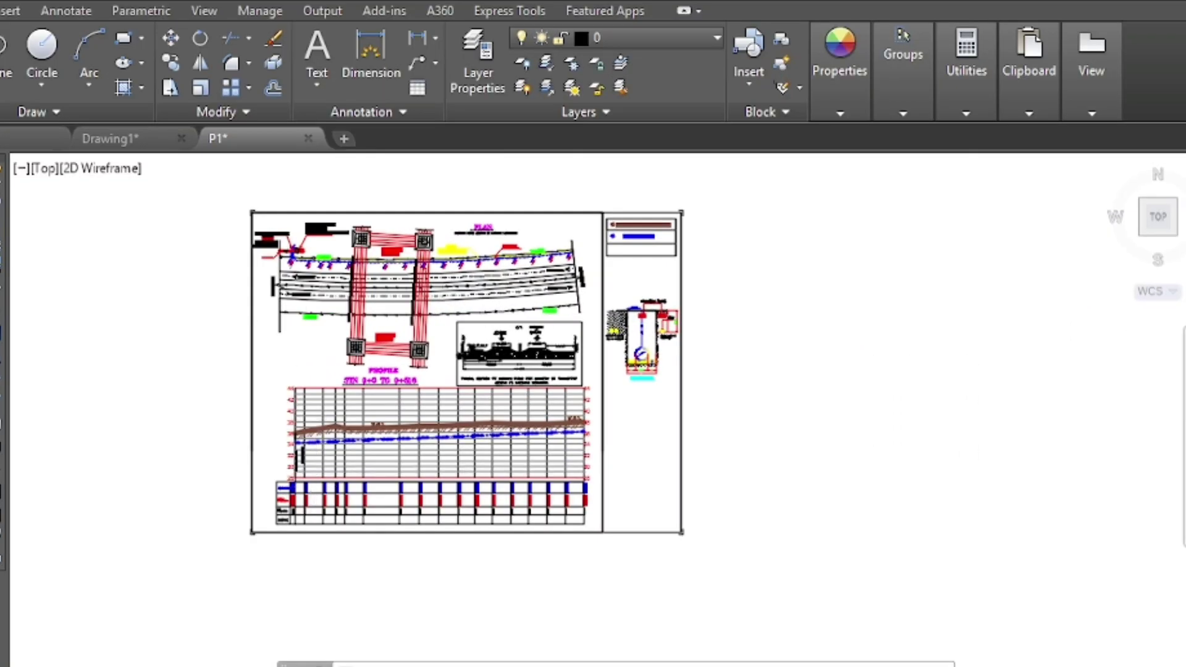
- Zoom in and out over the pipe profile table to inspect the level rows
{"action": "scroll", "coordinate": [303, 487], "scroll_direction": "up", "scroll_amount": 8}
{"action": "scroll", "coordinate": [197, 505], "scroll_direction": "down", "scroll_amount": 2}
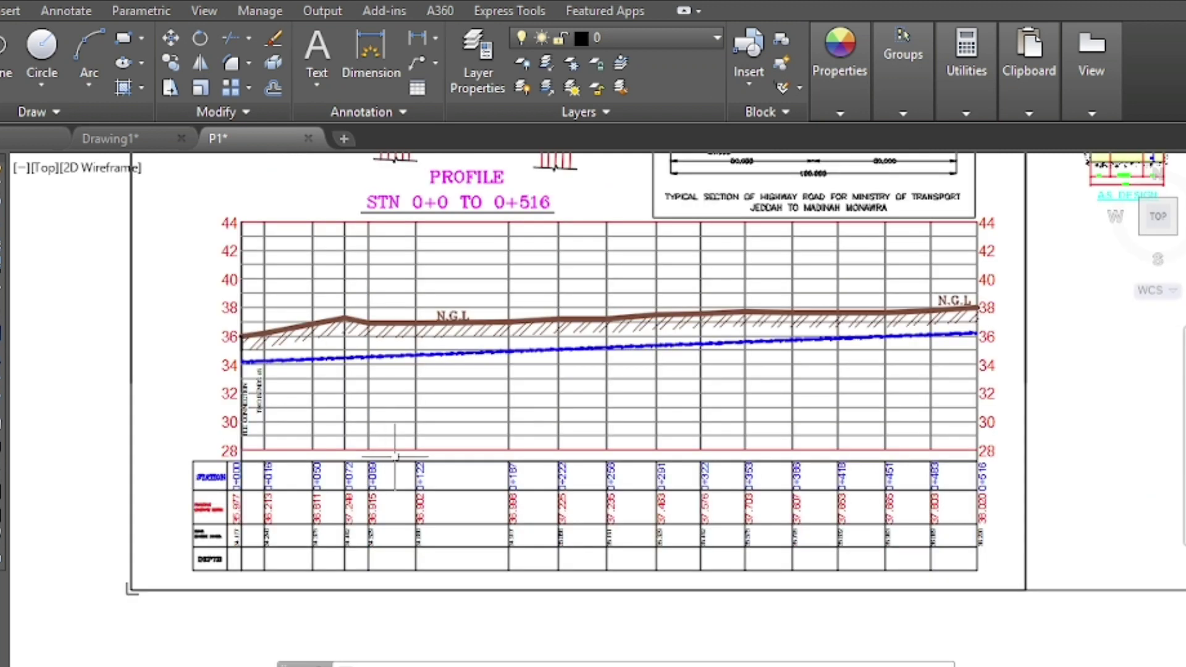
{"action": "scroll", "coordinate": [716, 443], "scroll_direction": "up", "scroll_amount": 2}
{"action": "scroll", "coordinate": [441, 363], "scroll_direction": "down", "scroll_amount": 2}
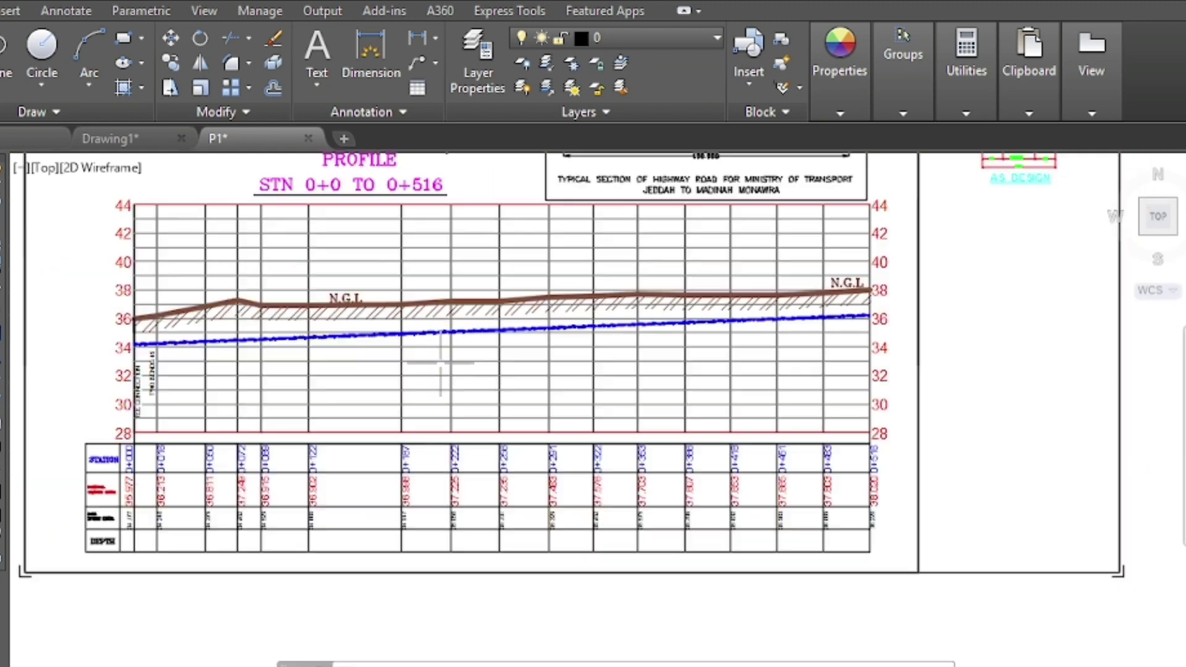
{"action": "scroll", "coordinate": [104, 463], "scroll_direction": "up", "scroll_amount": 7}
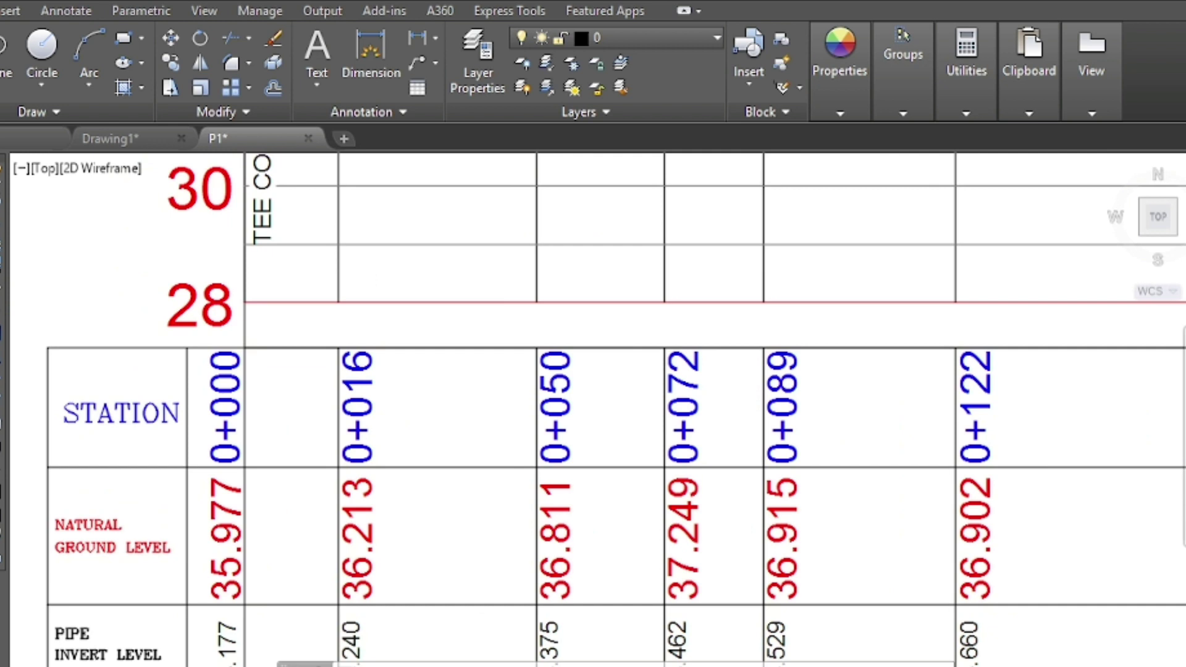
{"action": "scroll", "coordinate": [104, 463], "scroll_direction": "up", "scroll_amount": 2}
{"action": "scroll", "coordinate": [214, 422], "scroll_direction": "down", "scroll_amount": 2}
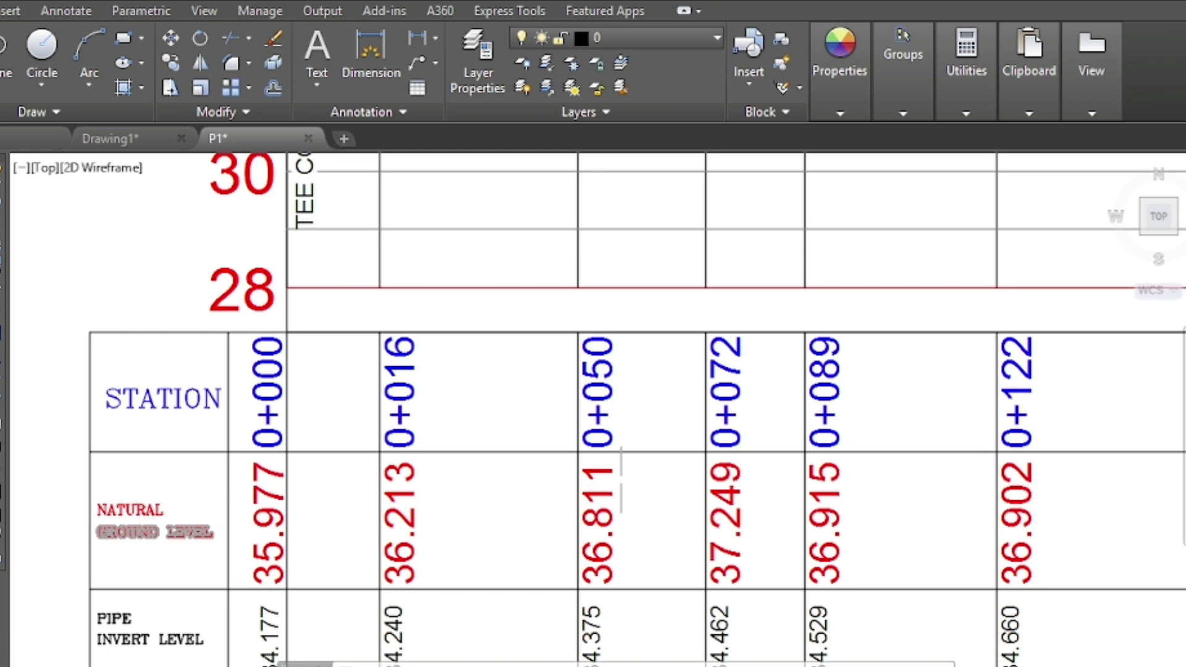
{"action": "scroll", "coordinate": [620, 470], "scroll_direction": "down", "scroll_amount": 1}
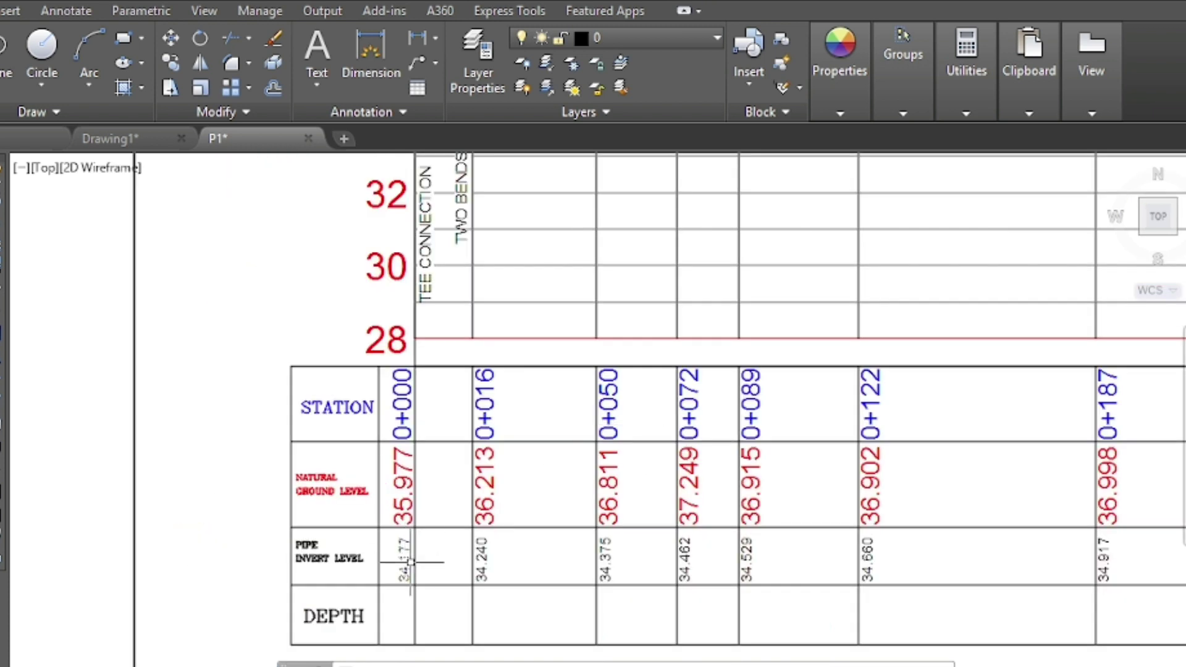
{"action": "scroll", "coordinate": [423, 563], "scroll_direction": "up", "scroll_amount": 2}
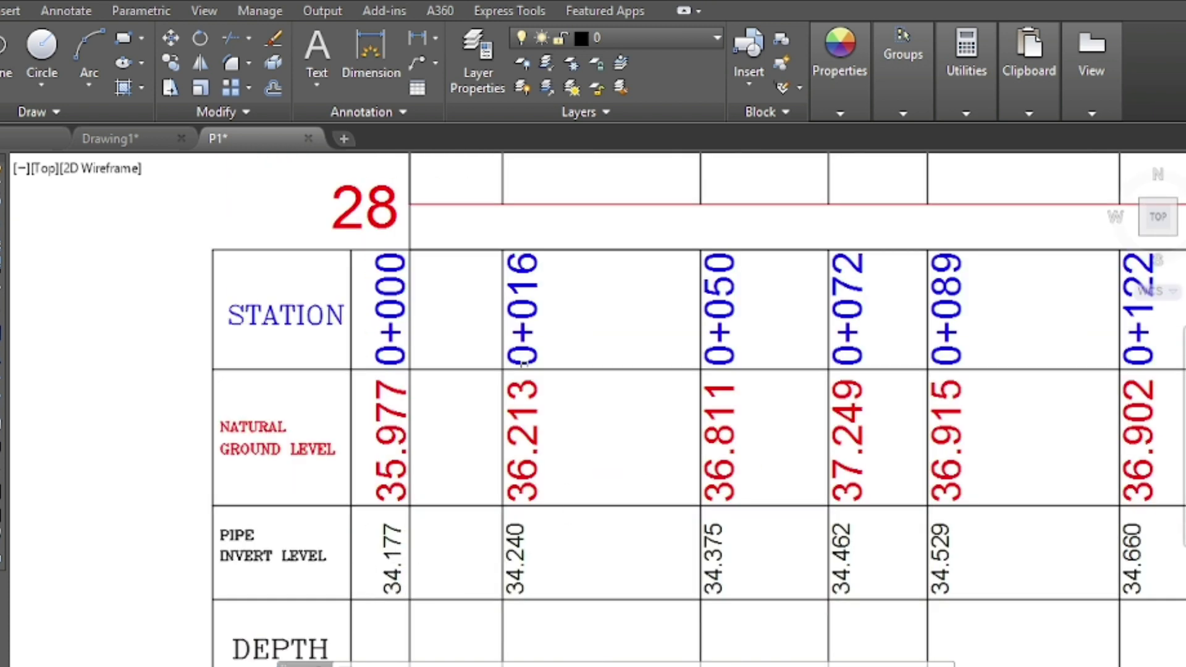
{"action": "scroll", "coordinate": [522, 364], "scroll_direction": "down", "scroll_amount": 2}
{"action": "scroll", "coordinate": [474, 555], "scroll_direction": "up", "scroll_amount": 2}
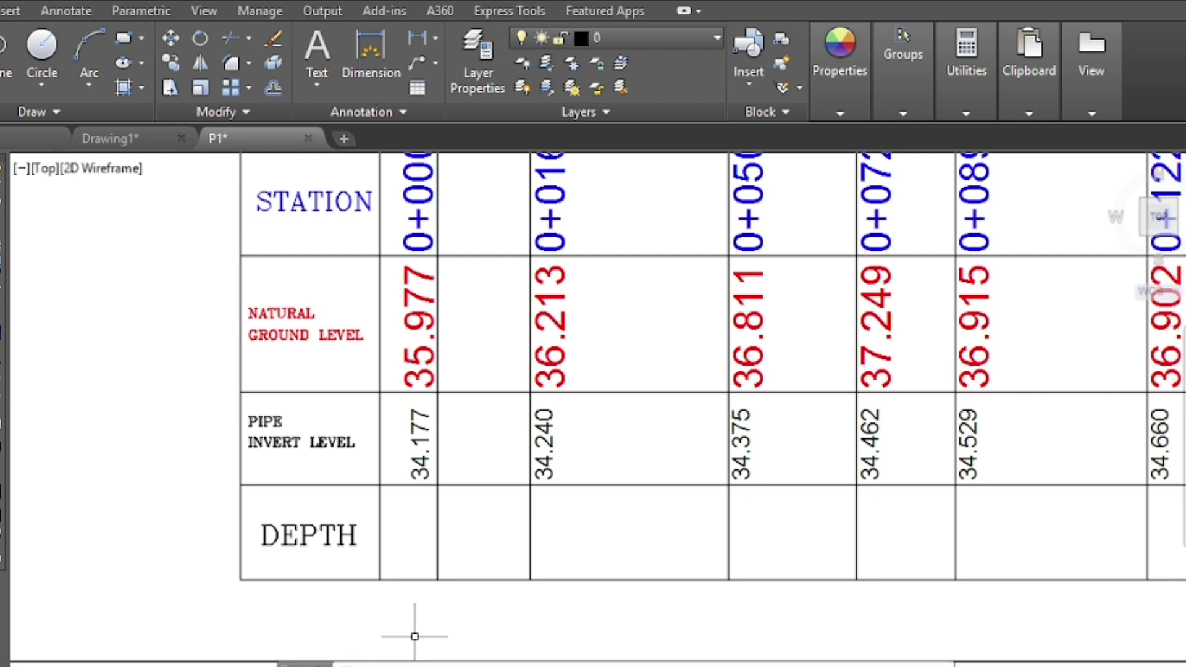
- Load the TextCalcV1-0 LISP routine through APPLOAD and close the loader window
{"action": "type", "text": "a"}
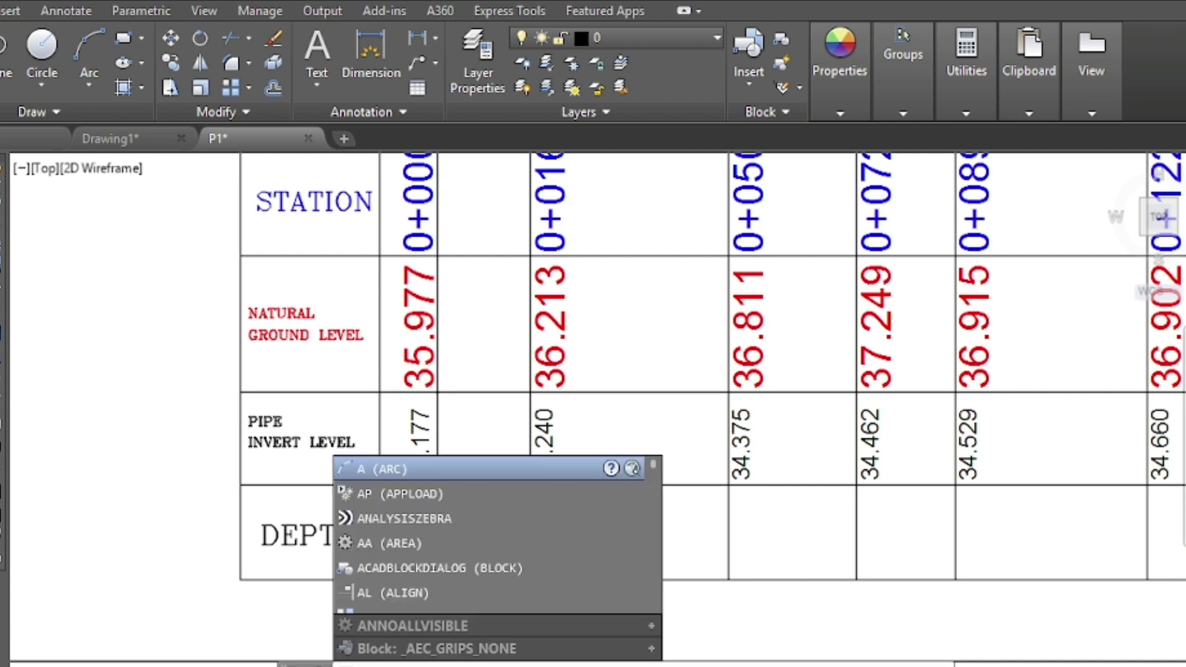
{"action": "type", "text": "pp"}
{"action": "key", "text": "Return"}
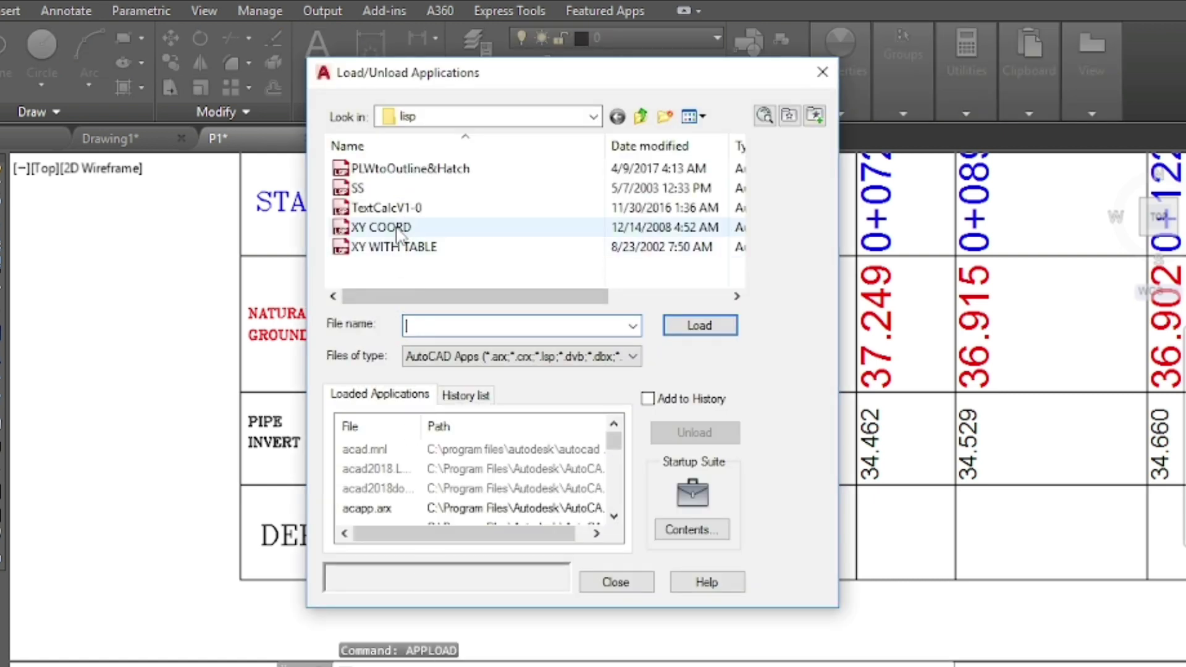
{"action": "double_click", "coordinate": [401, 207]}
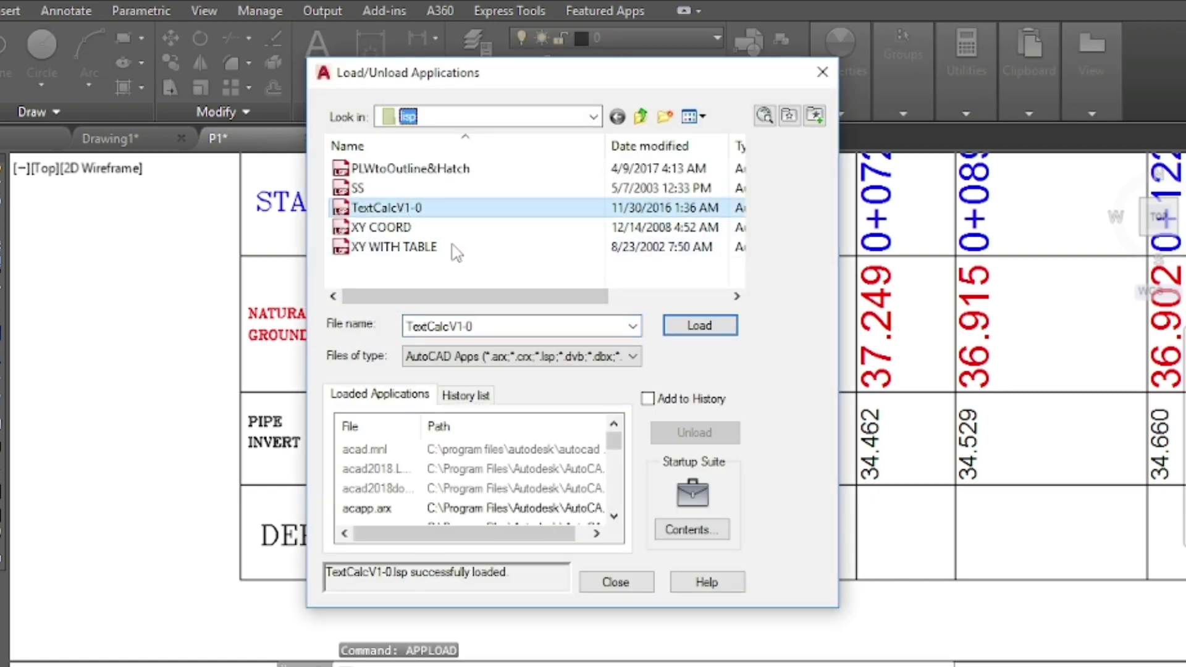
{"action": "left_click", "coordinate": [695, 325]}
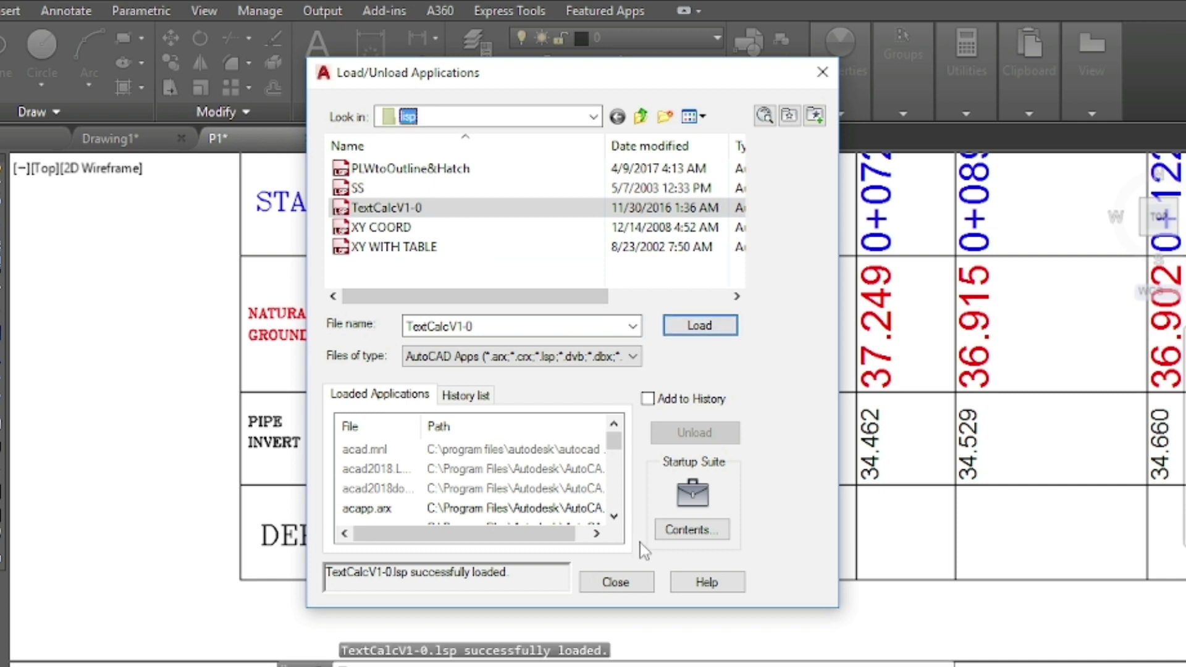
{"action": "left_click", "coordinate": [615, 582]}
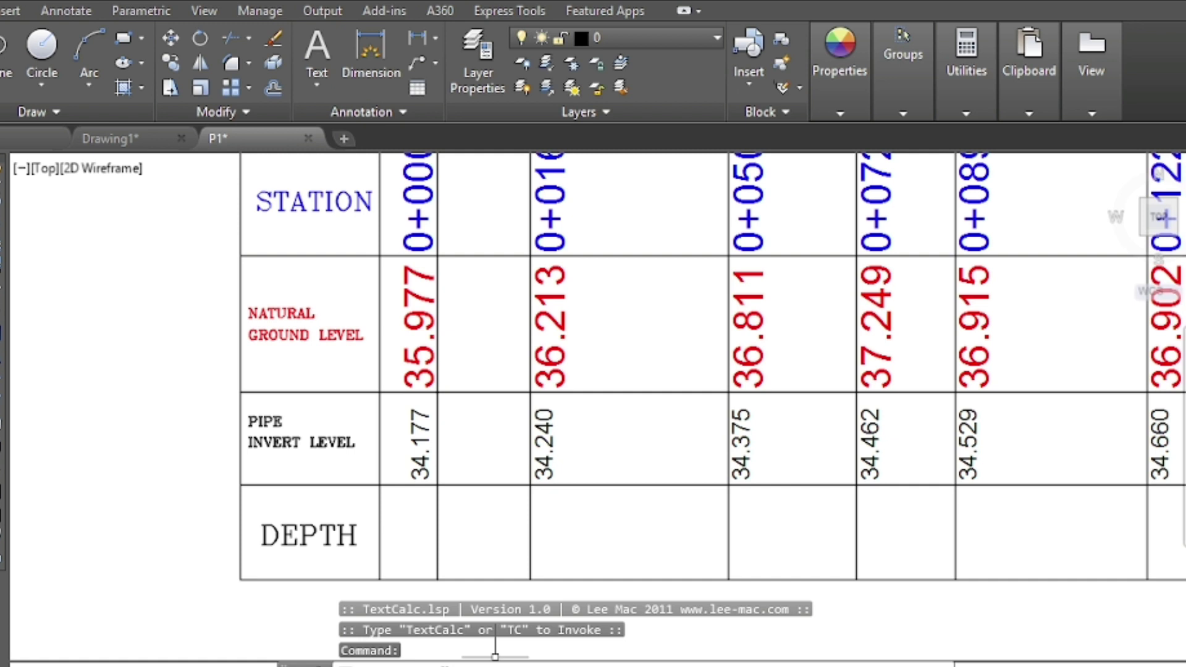
- Use TC to subtract invert 34.177 from ground 35.977, placing 1.80 below the first DEPTH cell
{"action": "type", "text": "tc"}
{"action": "key", "text": "Return"}
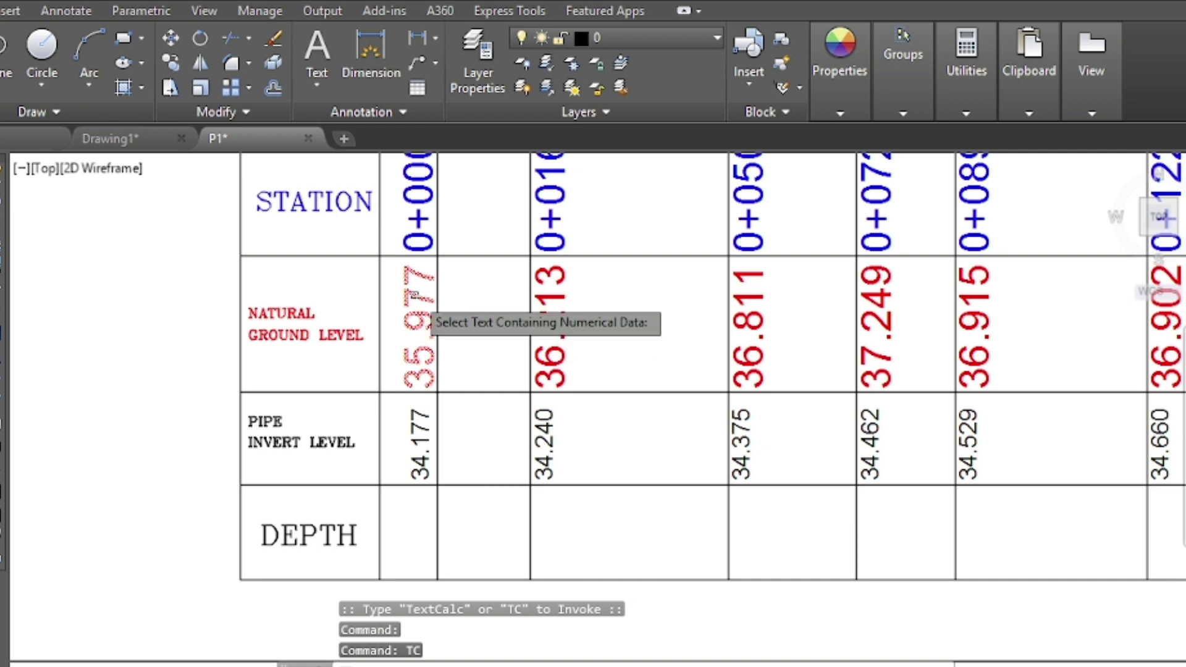
{"action": "left_click", "coordinate": [417, 305]}
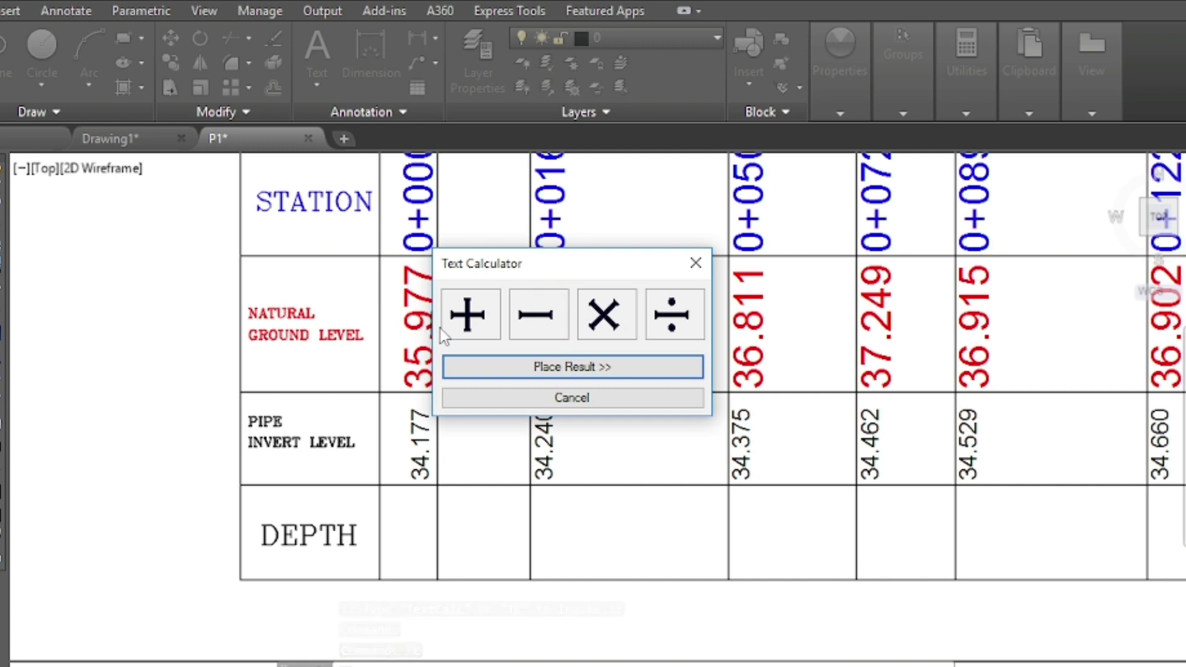
{"action": "left_click", "coordinate": [538, 316]}
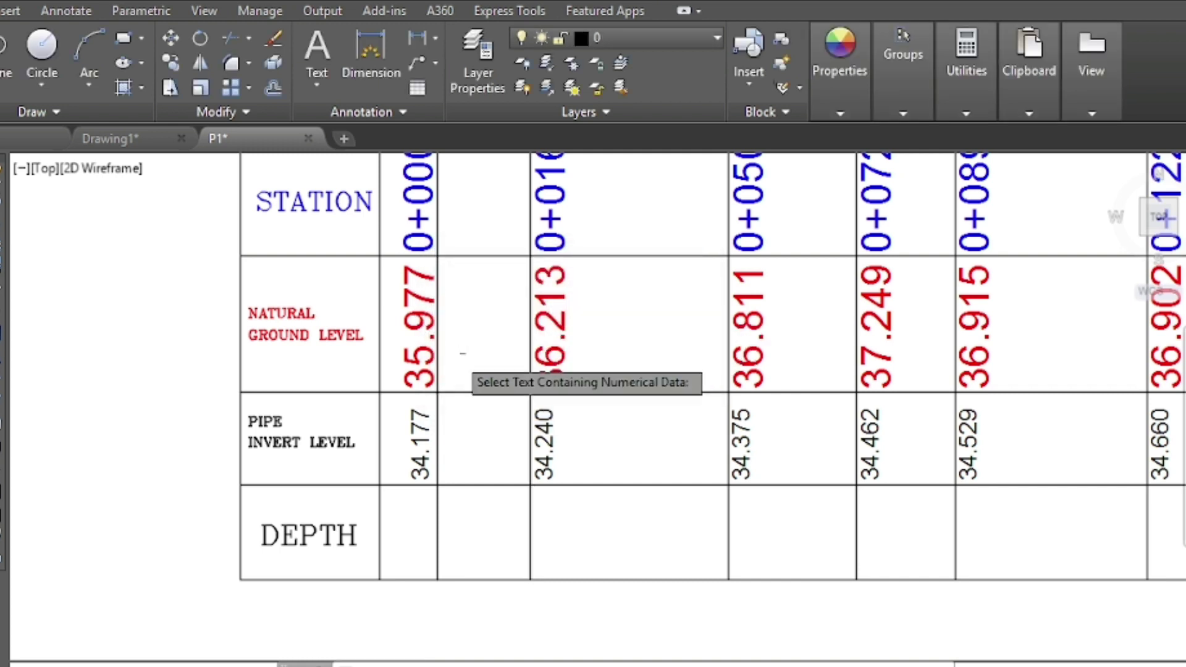
{"action": "left_click", "coordinate": [420, 415]}
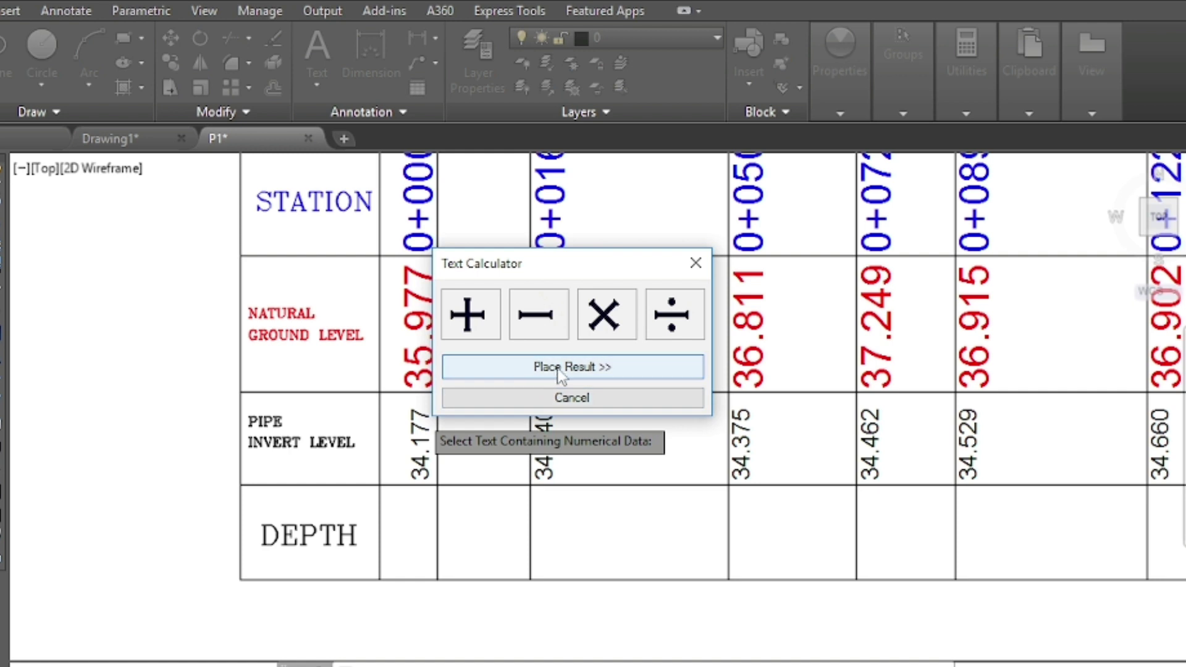
{"action": "left_click", "coordinate": [560, 368]}
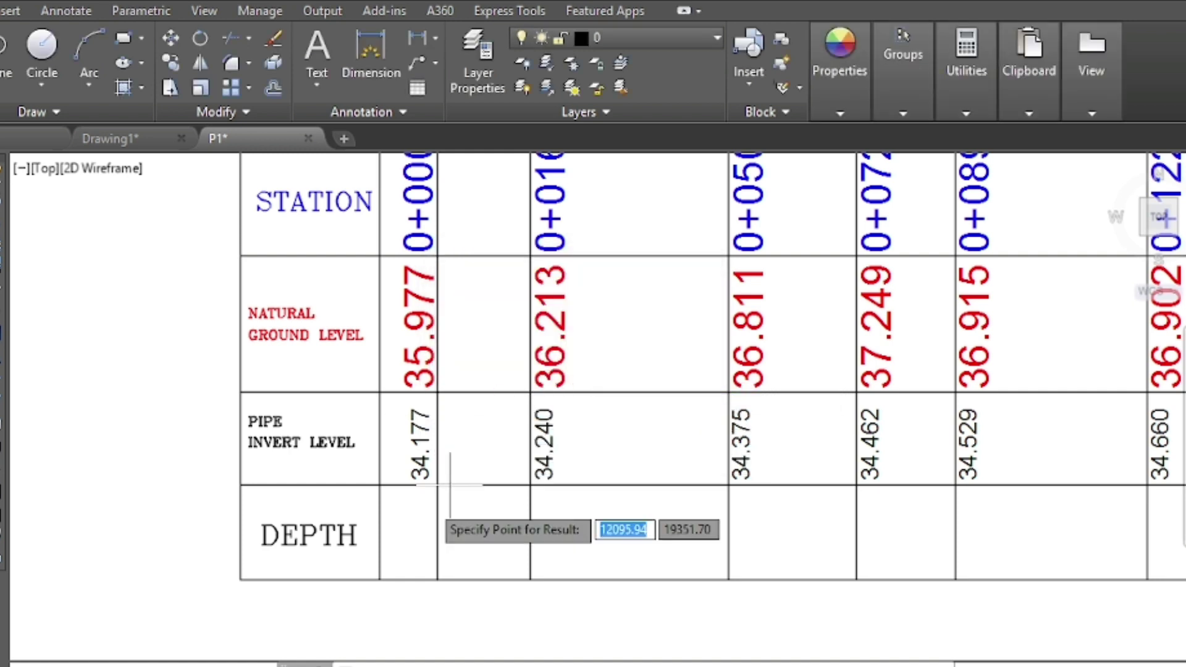
{"action": "left_click", "coordinate": [437, 581]}
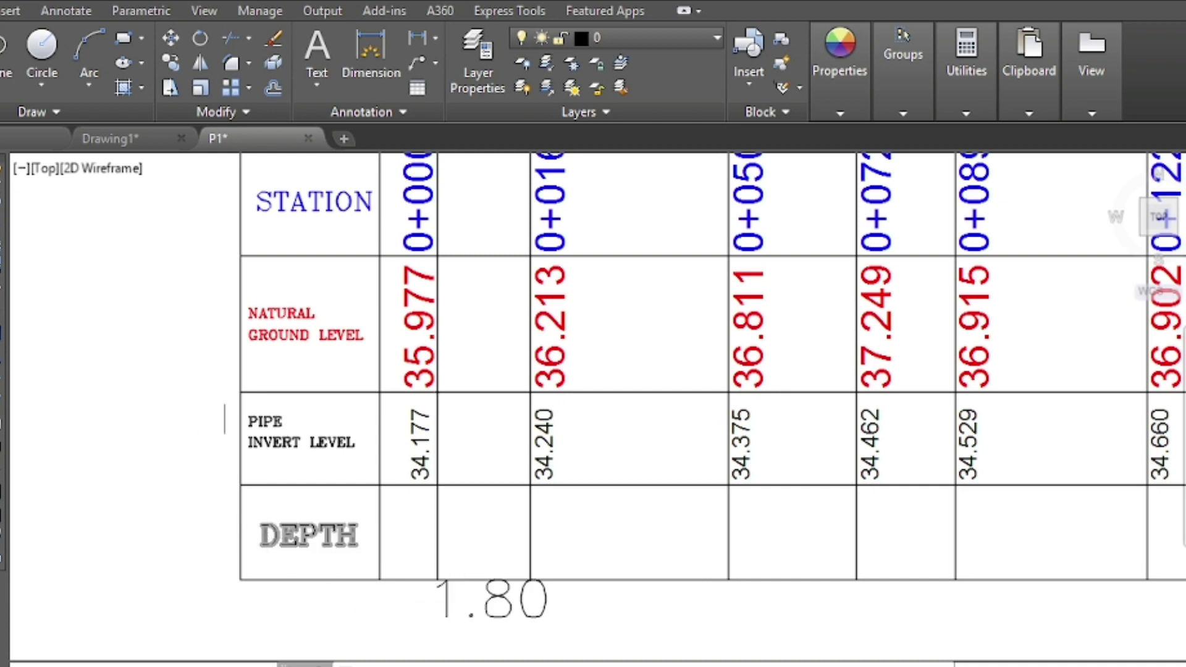
- Match the 1.80 text's properties to the 34.177 invert text so it stands vertical and smaller
{"action": "scroll", "coordinate": [281, 381], "scroll_direction": "down", "scroll_amount": 2}
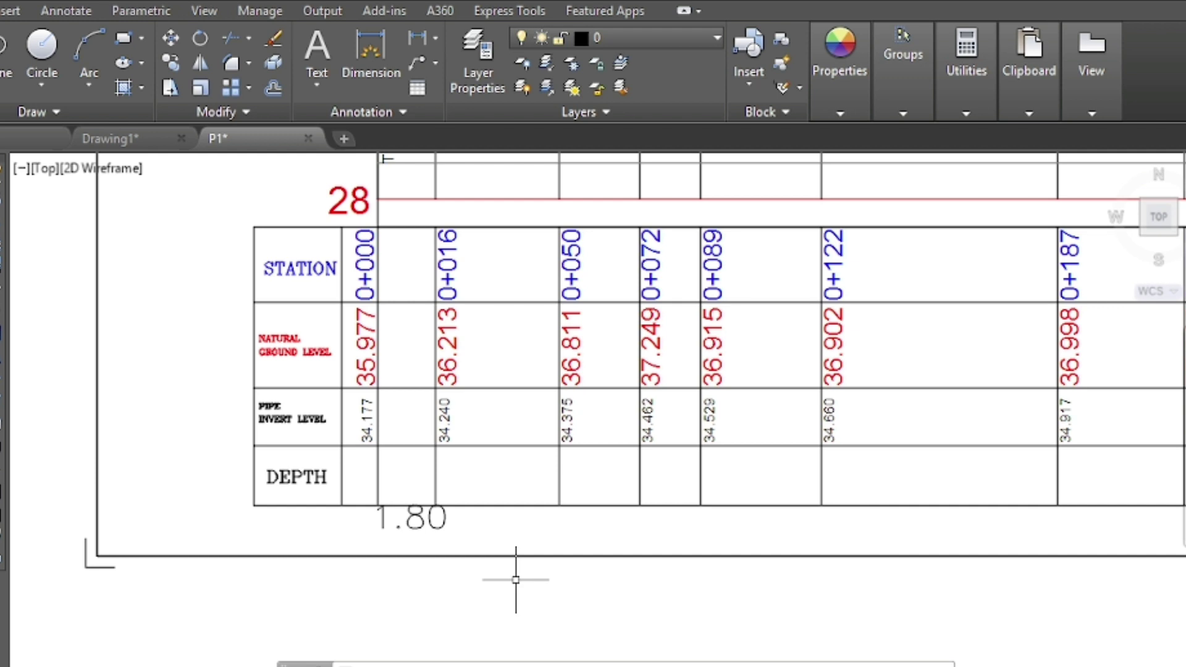
{"action": "scroll", "coordinate": [506, 546], "scroll_direction": "up", "scroll_amount": 2}
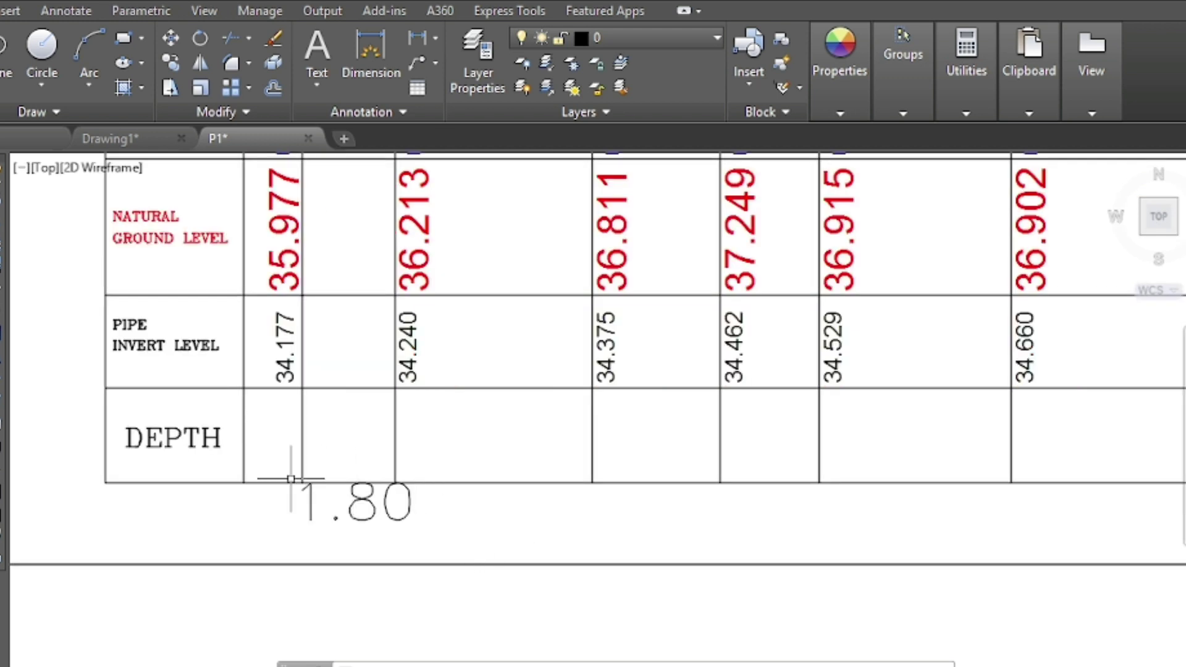
{"action": "scroll", "coordinate": [265, 487], "scroll_direction": "up", "scroll_amount": 2}
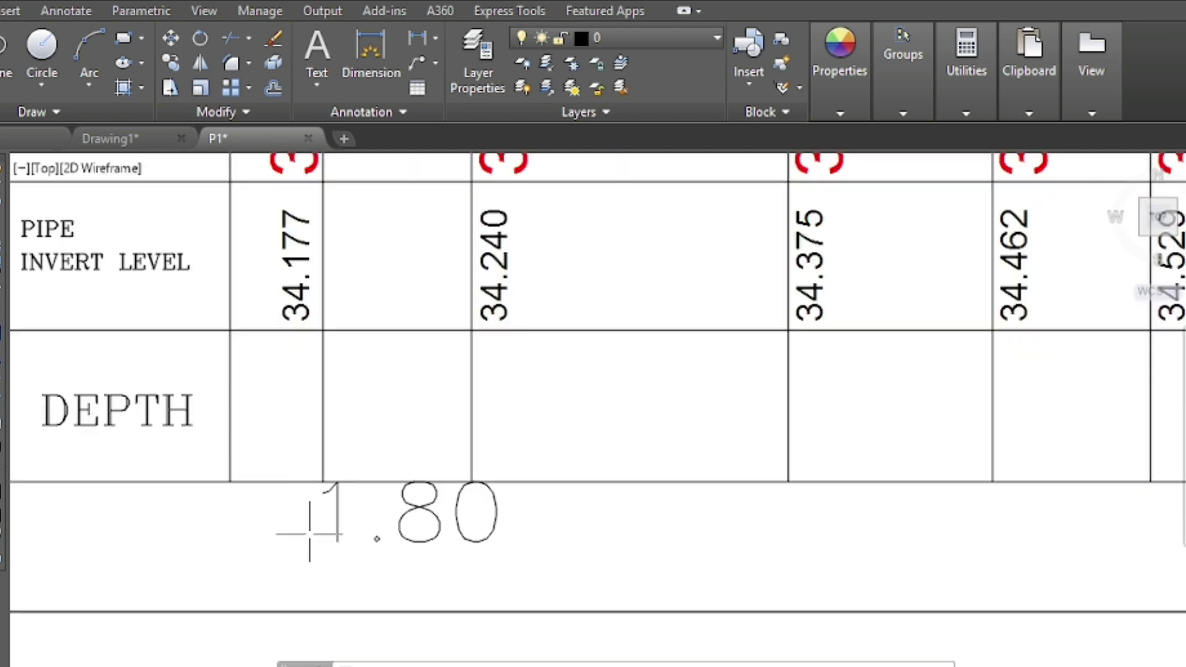
{"action": "scroll", "coordinate": [315, 531], "scroll_direction": "down", "scroll_amount": 2}
{"action": "left_click", "coordinate": [435, 2]}
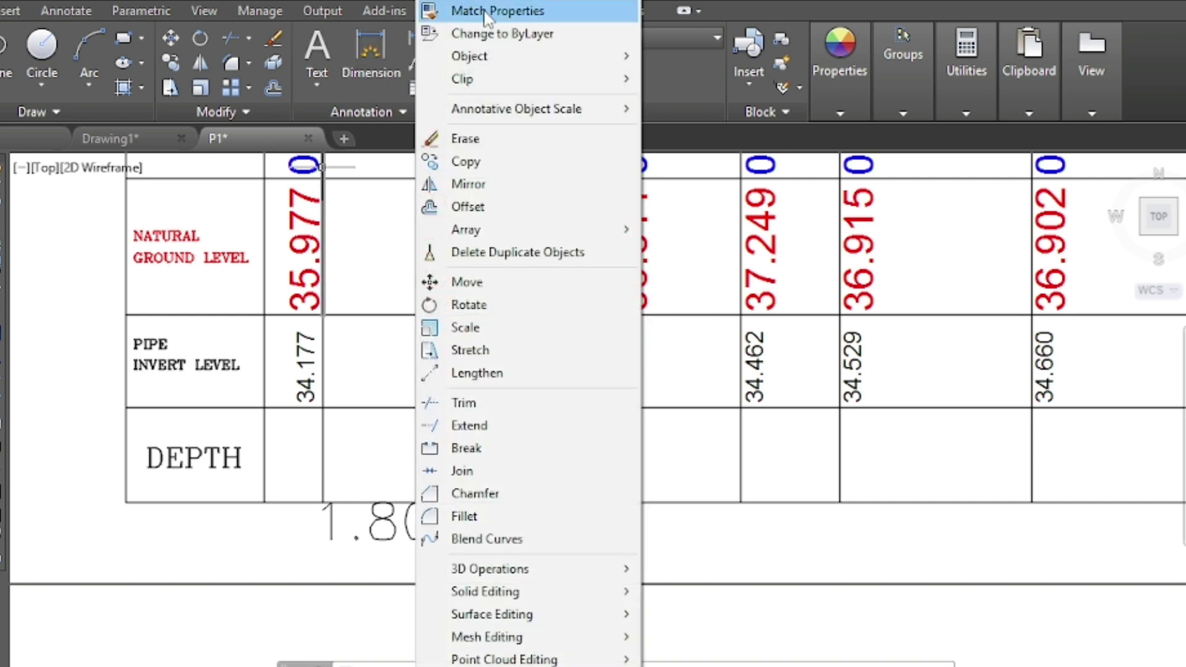
{"action": "left_click", "coordinate": [488, 13]}
{"action": "left_click", "coordinate": [307, 337]}
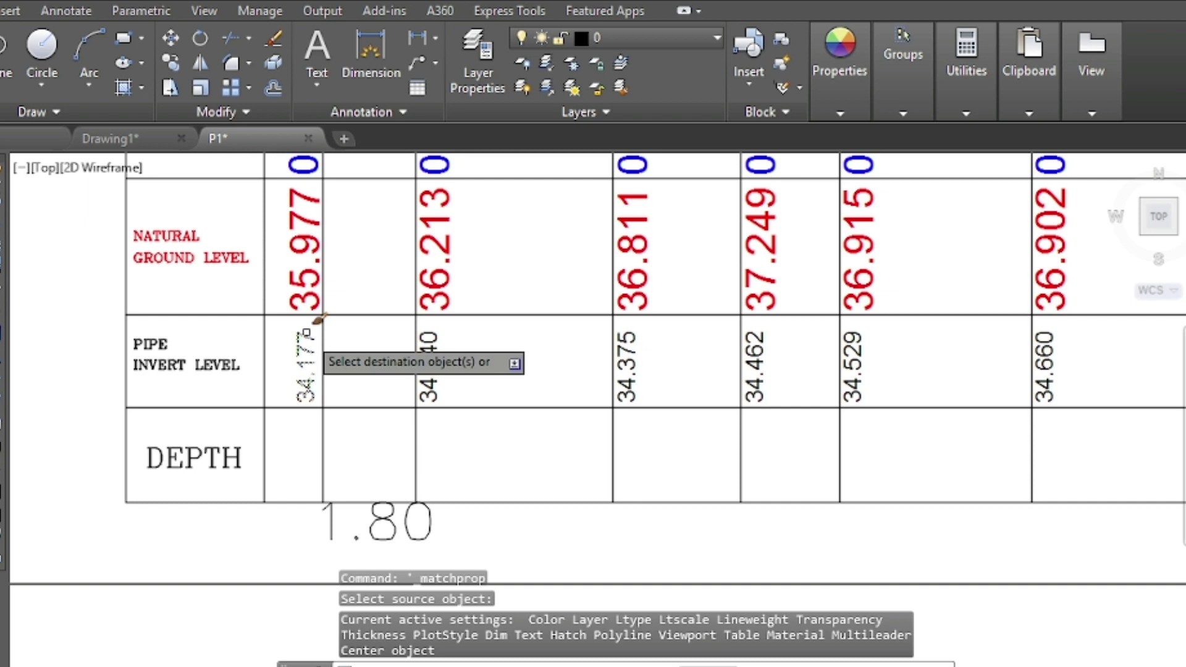
{"action": "left_click", "coordinate": [373, 524]}
{"action": "key", "text": "Return"}
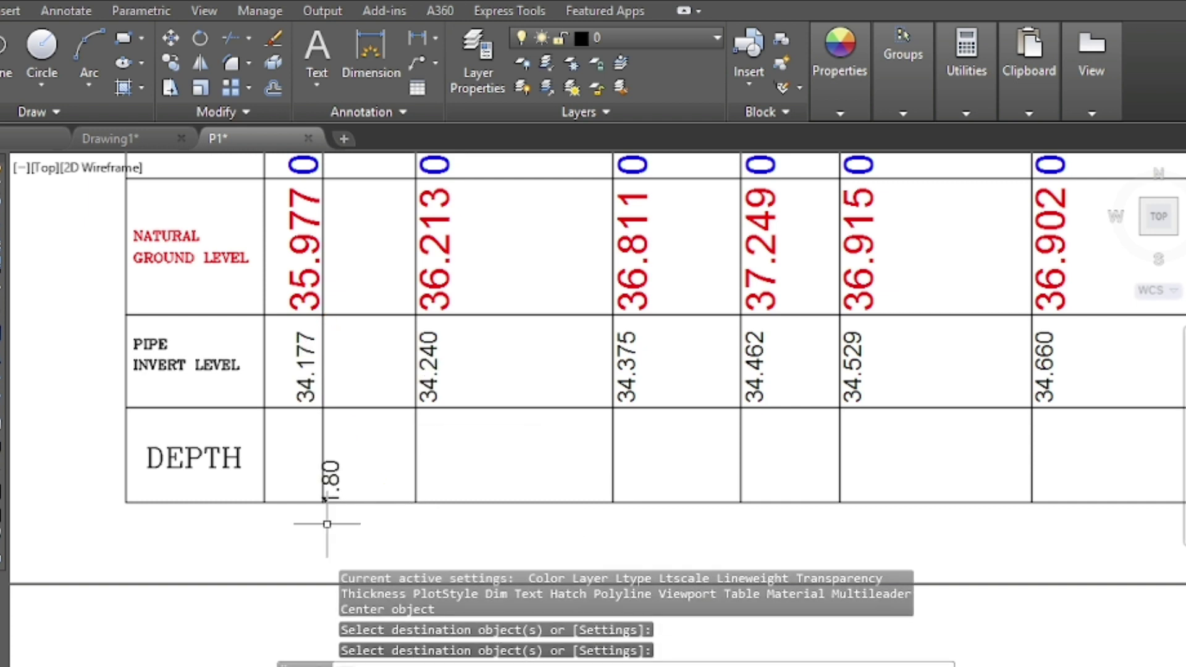
{"action": "scroll", "coordinate": [326, 523], "scroll_direction": "up", "scroll_amount": 4}
{"action": "key", "text": "Escape"}
{"action": "left_click", "coordinate": [410, 336]}
- Move the 1.80 depth text into the first column's DEPTH cell
{"action": "left_click", "coordinate": [324, 468]}
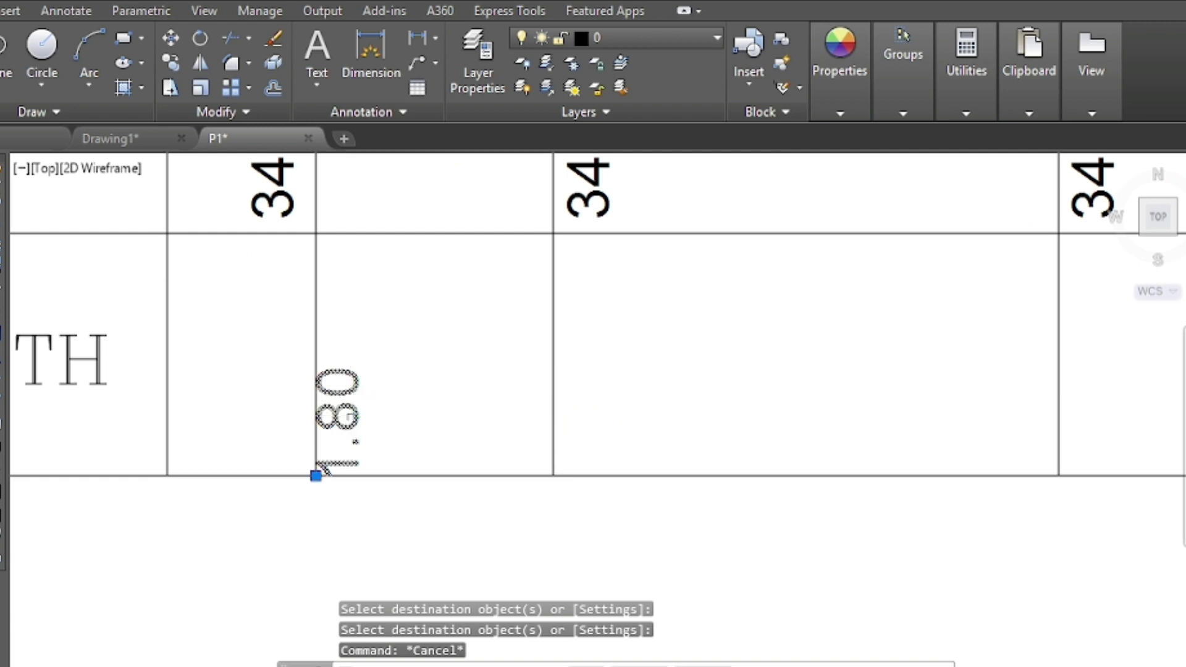
{"action": "left_click", "coordinate": [351, 419]}
{"action": "type", "text": "m"}
{"action": "key", "text": "Return"}
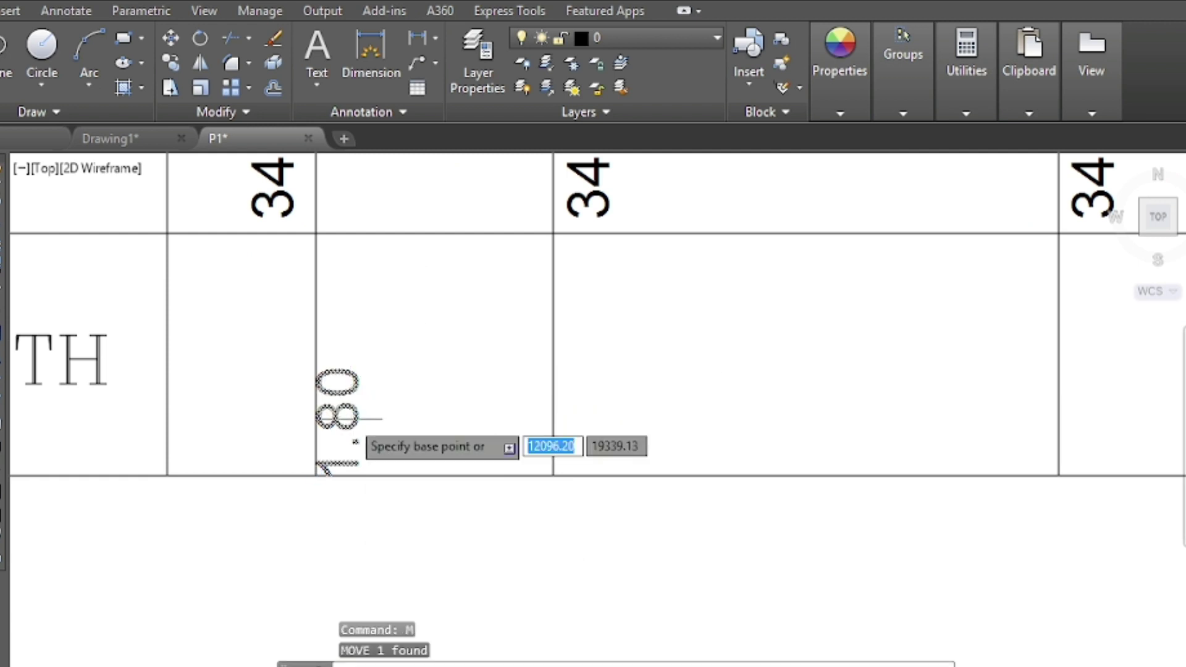
{"action": "left_click", "coordinate": [305, 548]}
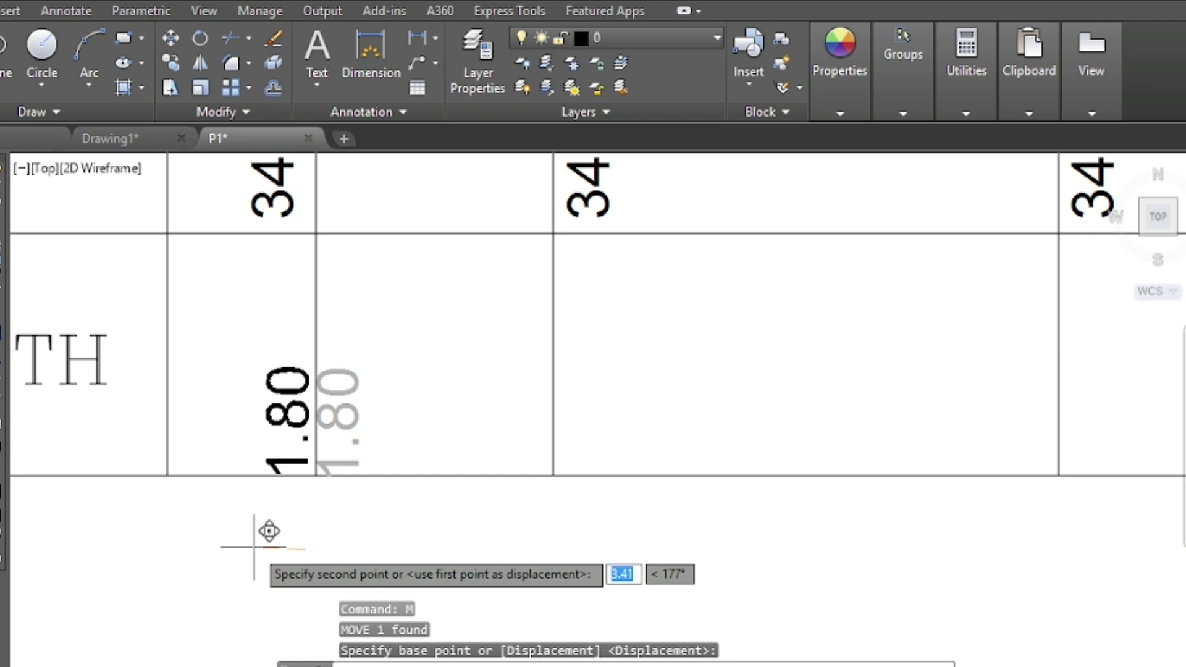
{"action": "left_click", "coordinate": [254, 543]}
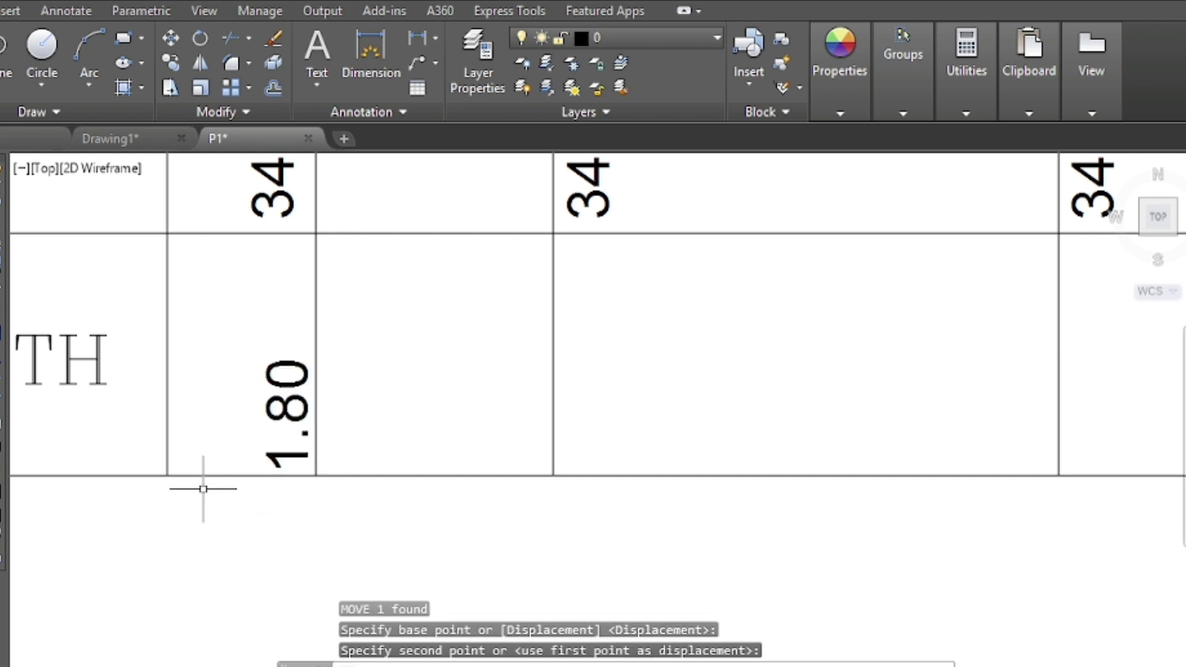
{"action": "scroll", "coordinate": [271, 507], "scroll_direction": "down", "scroll_amount": 2}
{"action": "scroll", "coordinate": [247, 542], "scroll_direction": "down", "scroll_amount": 2}
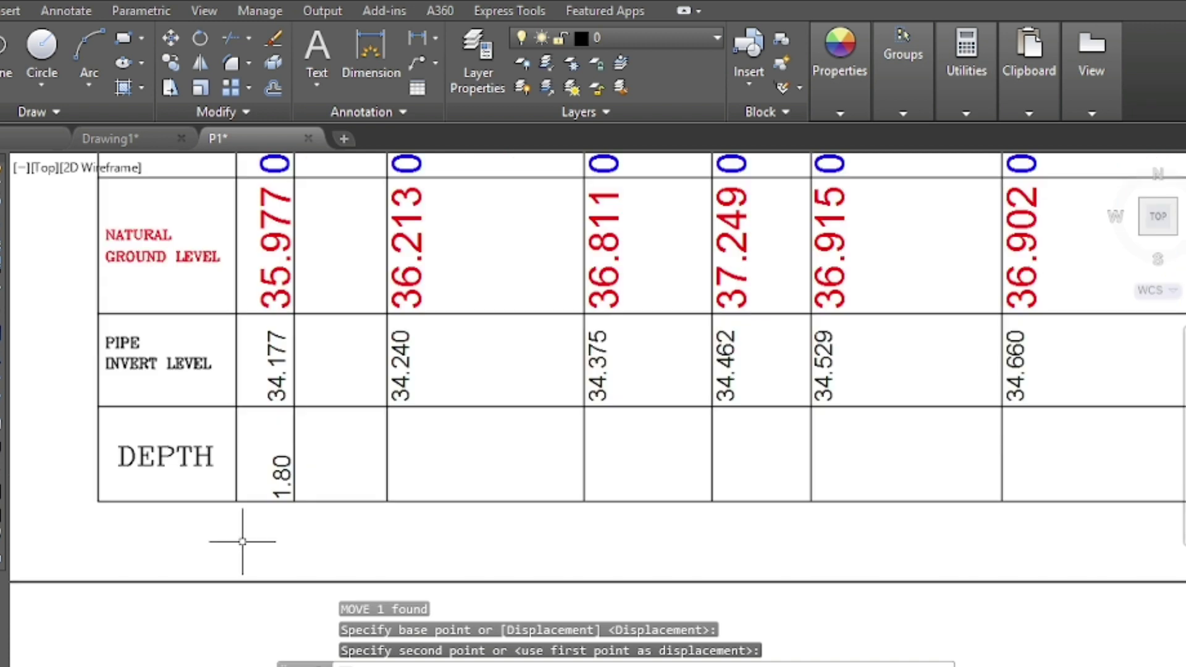
{"action": "type", "text": "tc"}
{"action": "key", "text": "Return"}
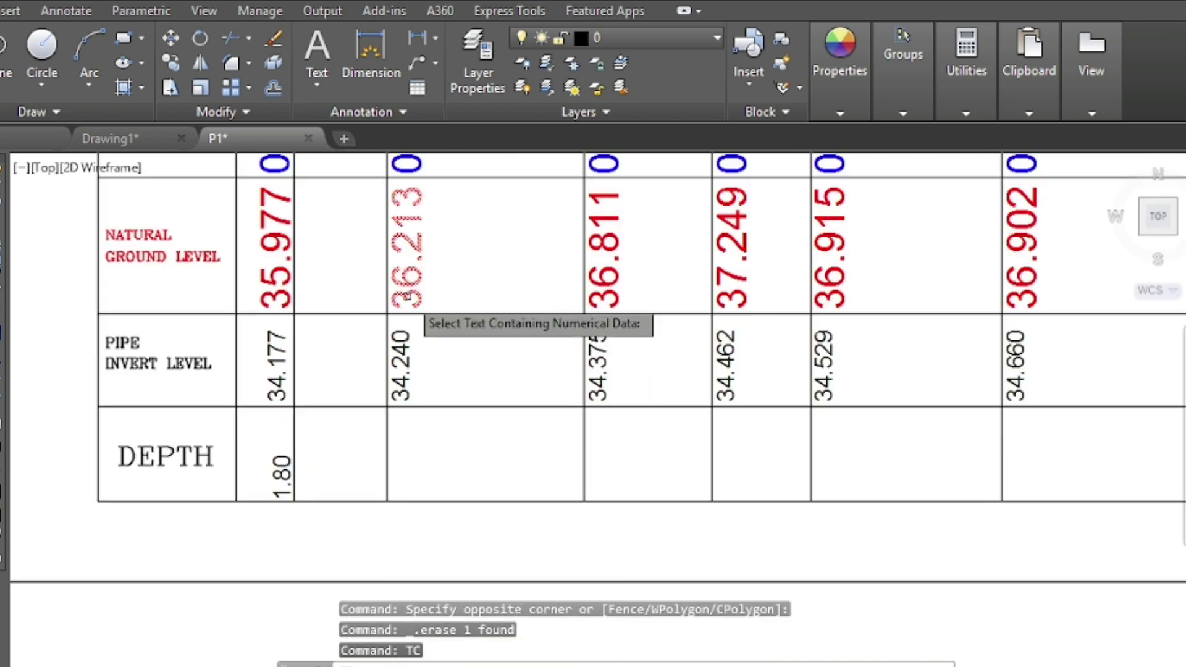
- Add ground 36.213 and invert 34.240 with TextCalc, placing 70.45 below the table
{"action": "left_click", "coordinate": [398, 226]}
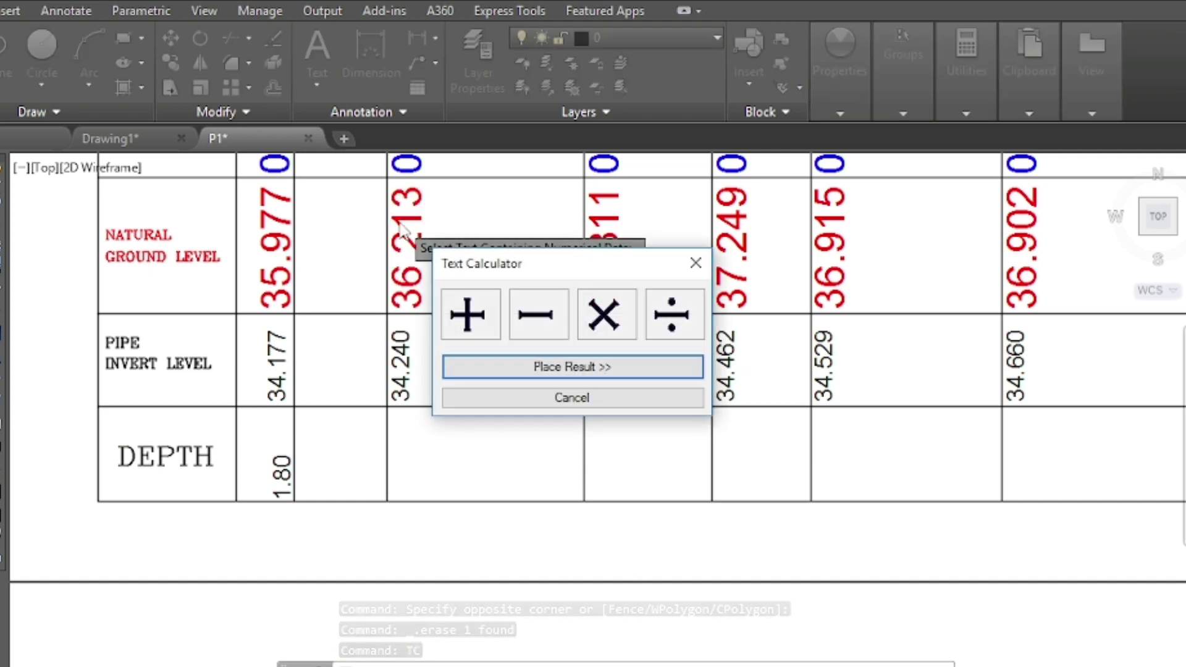
{"action": "left_click", "coordinate": [468, 324]}
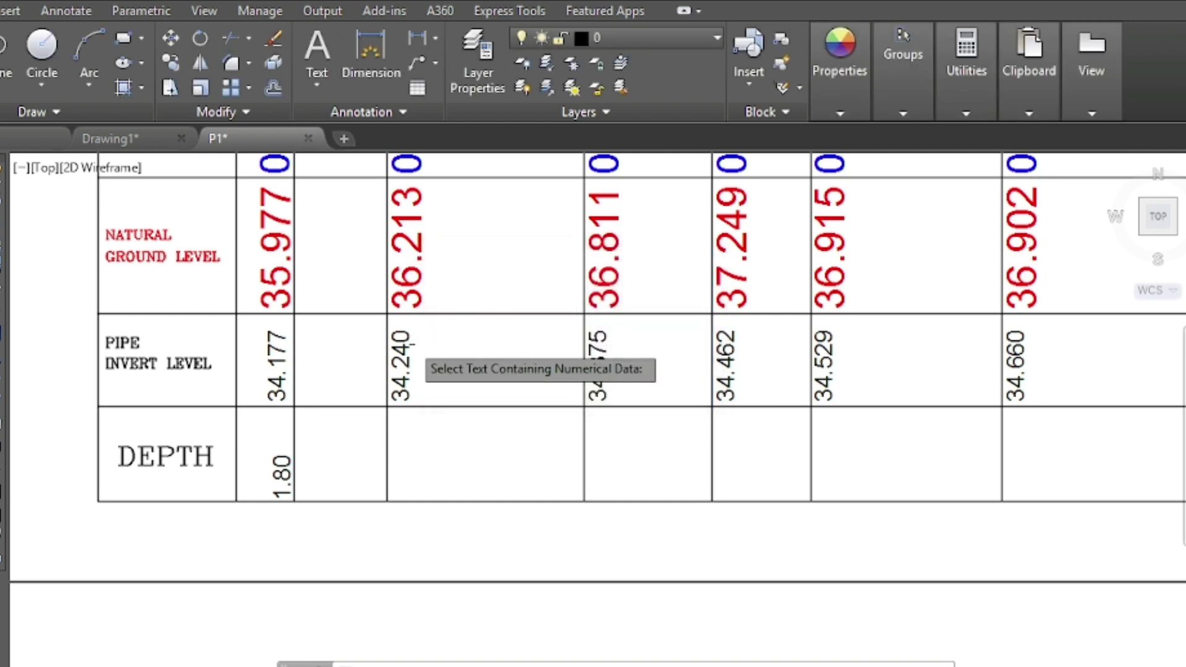
{"action": "left_click", "coordinate": [406, 357]}
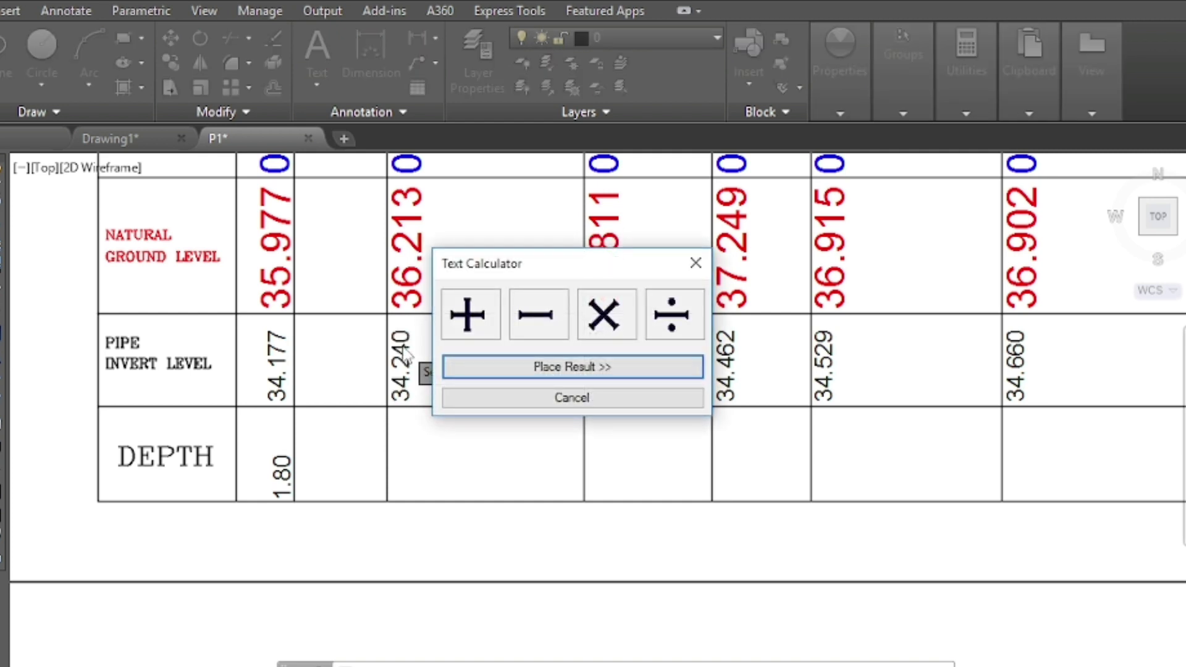
{"action": "left_click", "coordinate": [533, 377]}
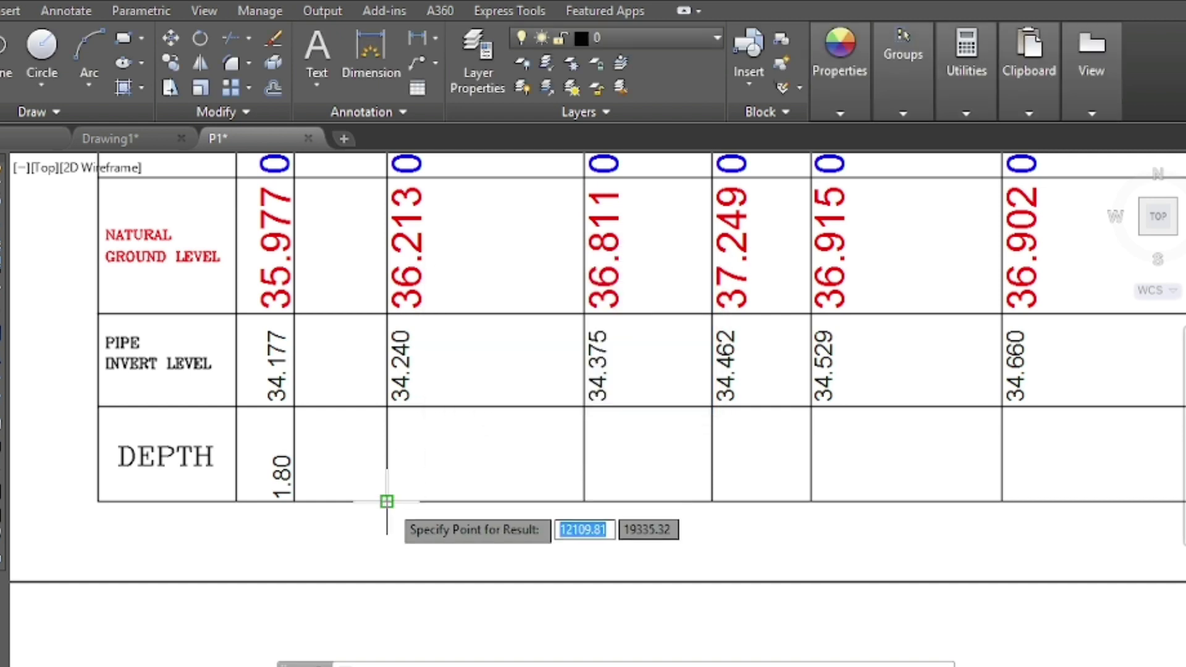
{"action": "left_click", "coordinate": [387, 500]}
- Move the 70.45 text into the second column's DEPTH cell
{"action": "left_click", "coordinate": [392, 536]}
{"action": "left_click", "coordinate": [389, 497]}
{"action": "key", "text": "m"}
{"action": "key", "text": "Return"}
{"action": "left_click", "coordinate": [483, 544]}
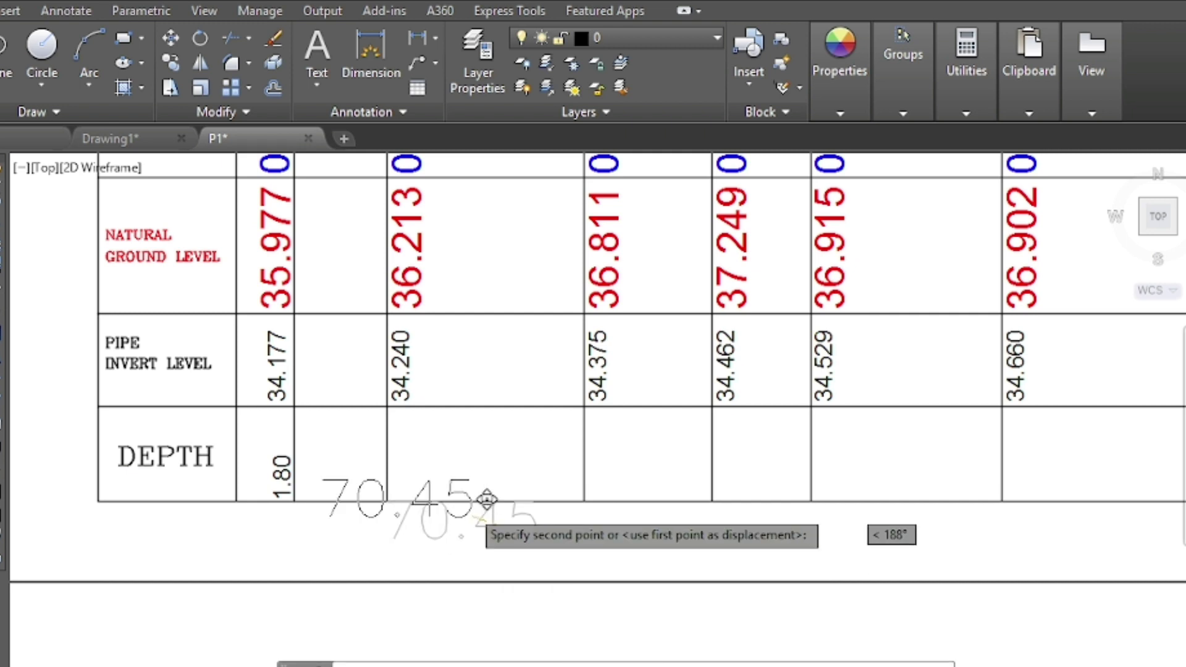
{"action": "left_click", "coordinate": [546, 476]}
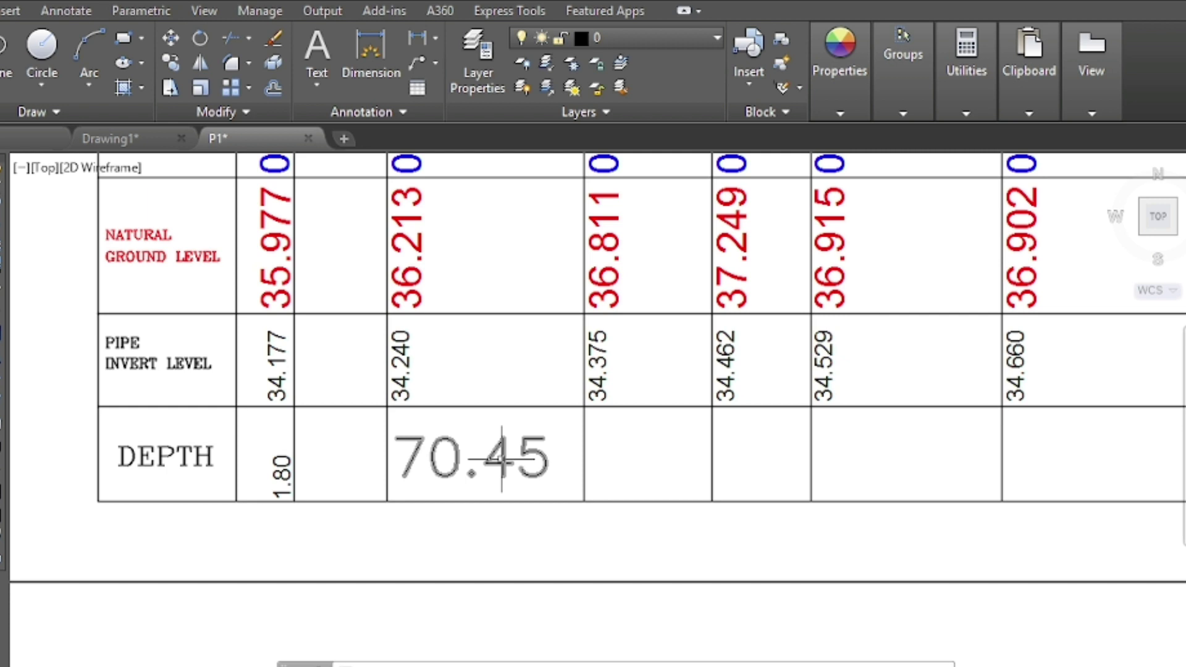
{"action": "double_click", "coordinate": [469, 457]}
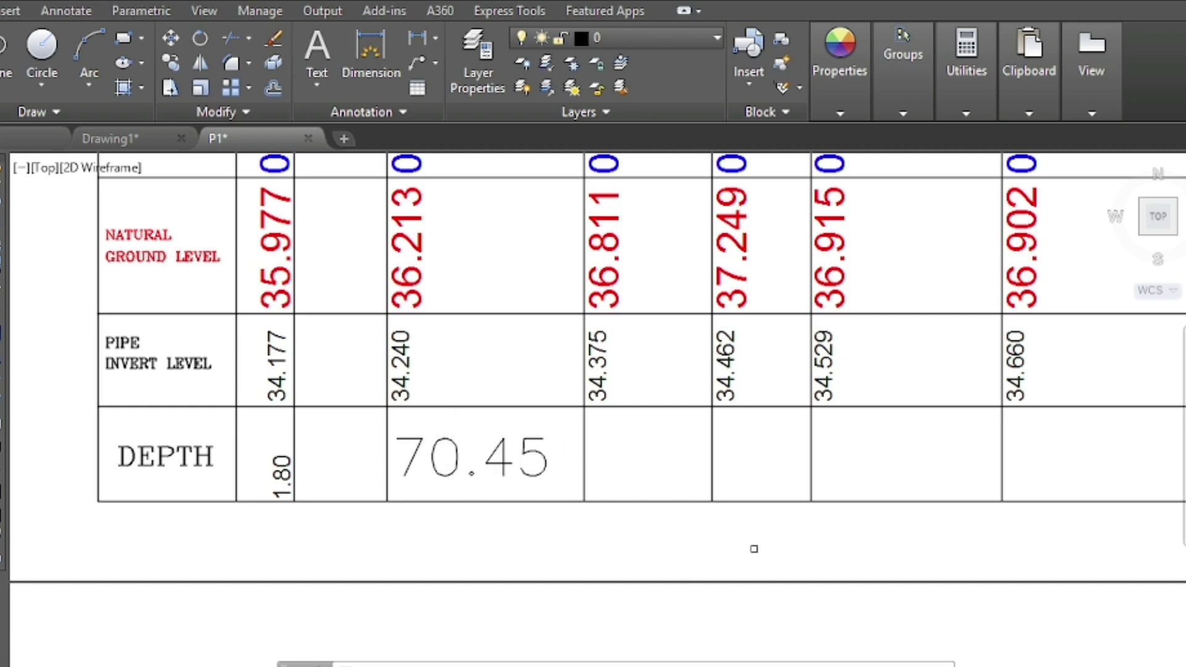
- Multiply 36.811 by 34.375 with TextCalc, placing 1265.38 below the third DEPTH cell
{"action": "type", "text": "tc"}
{"action": "key", "text": "Return"}
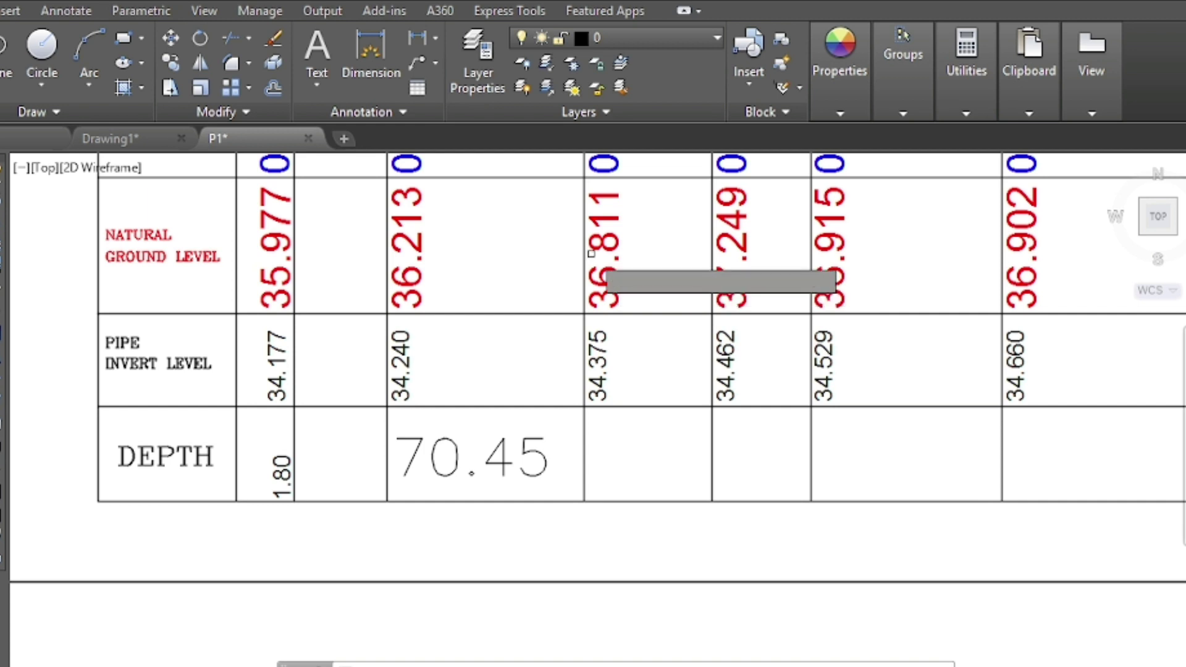
{"action": "left_click", "coordinate": [611, 254]}
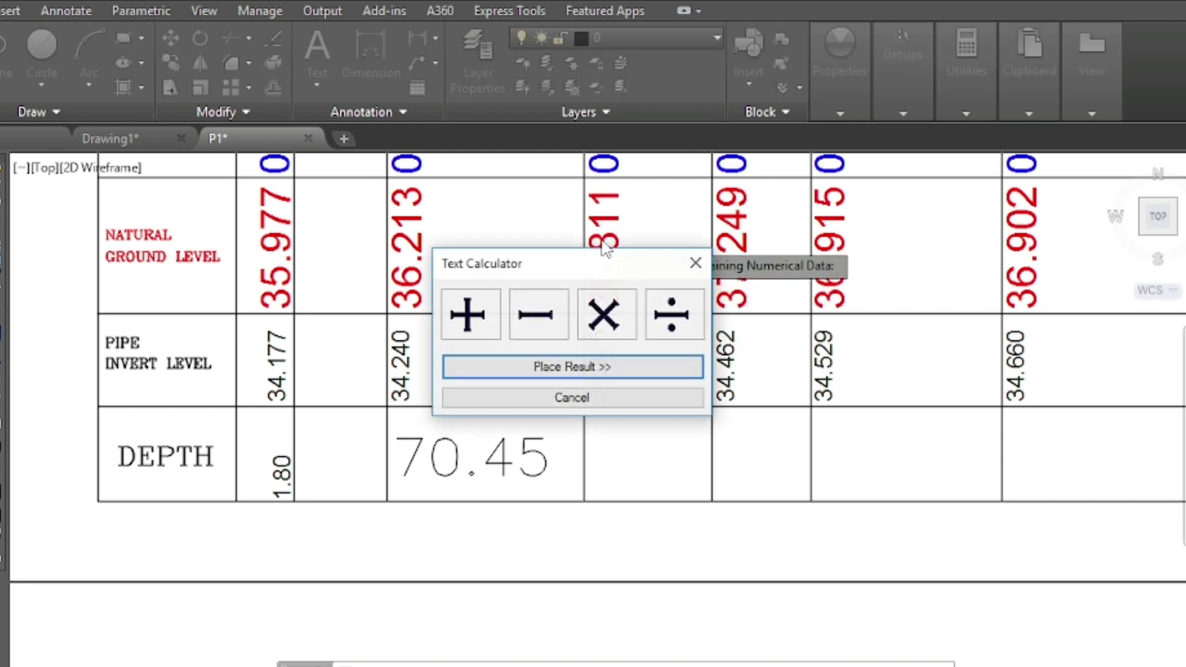
{"action": "left_click", "coordinate": [604, 316]}
{"action": "left_click", "coordinate": [598, 364]}
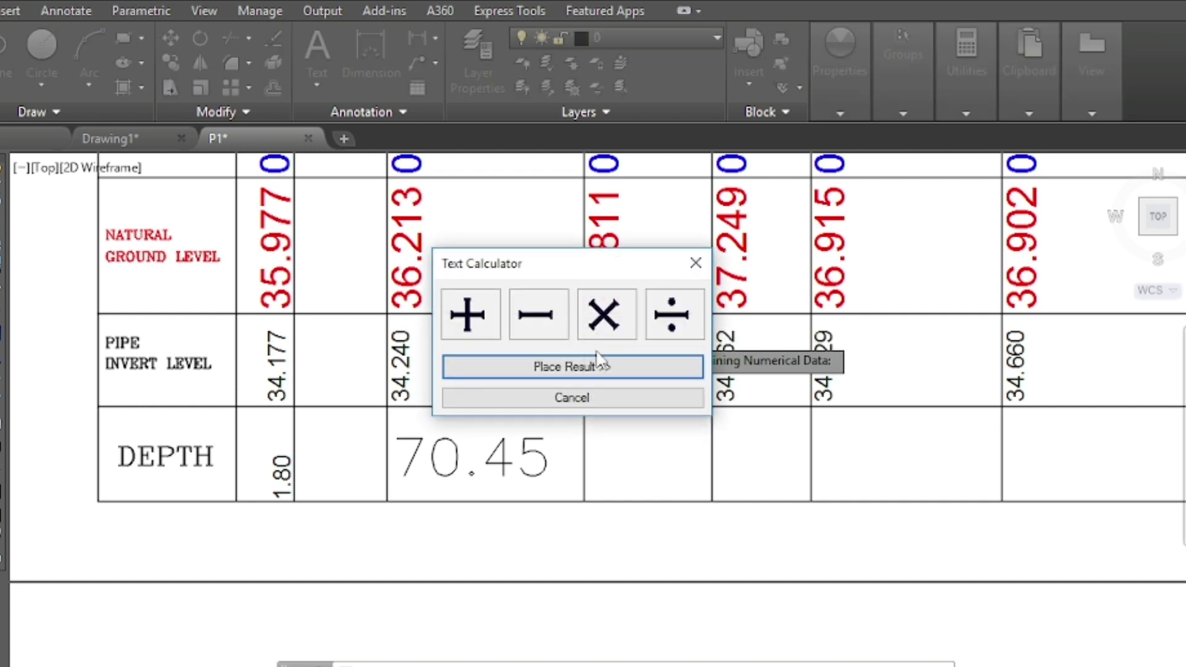
{"action": "left_click", "coordinate": [598, 365]}
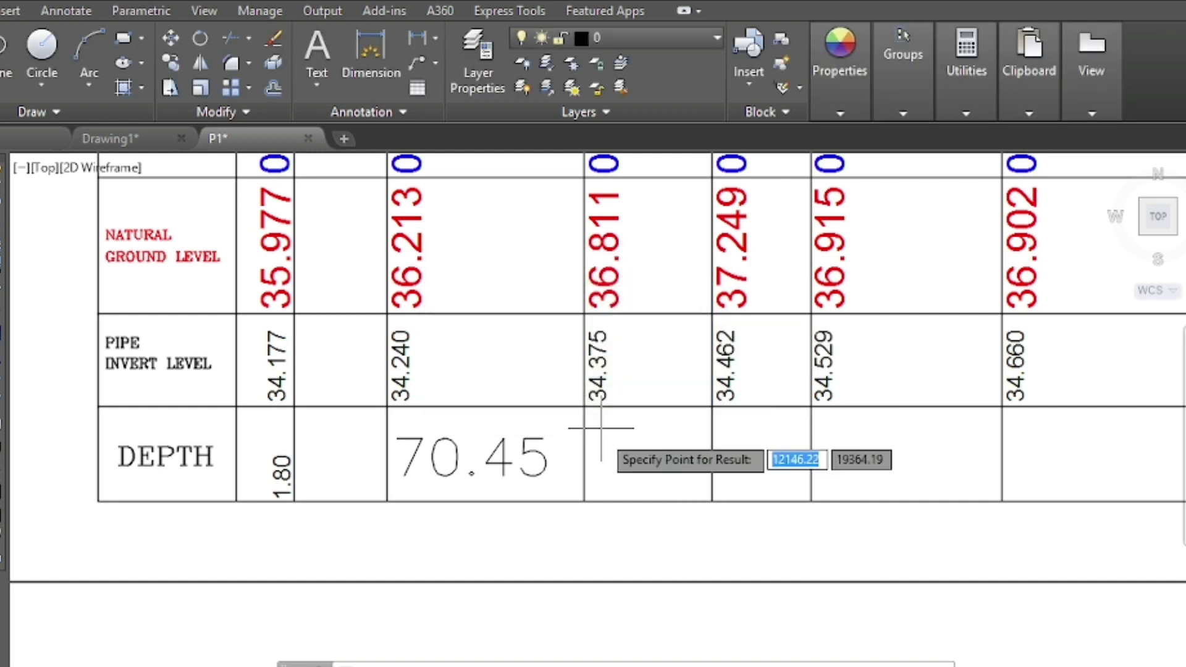
{"action": "left_click", "coordinate": [583, 502]}
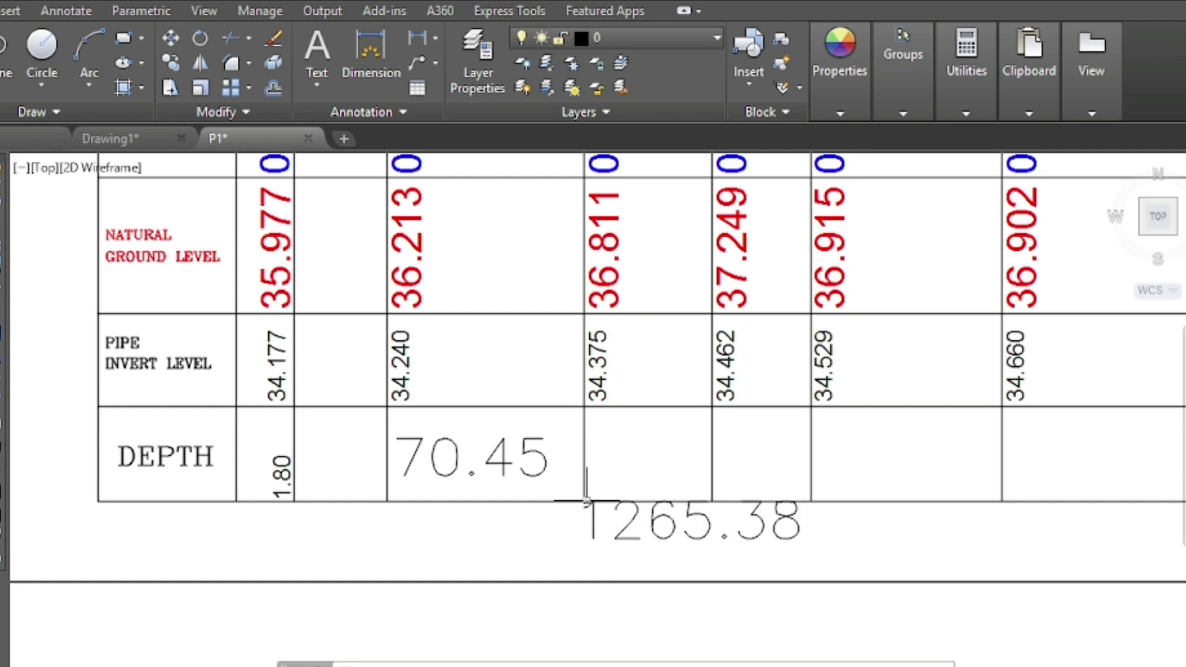
- Divide 37.249 by 34.462 with TextCalc, placing 1.08 beneath the 1265.38 result
{"action": "left_click", "coordinate": [616, 235]}
{"action": "key", "text": "Escape"}
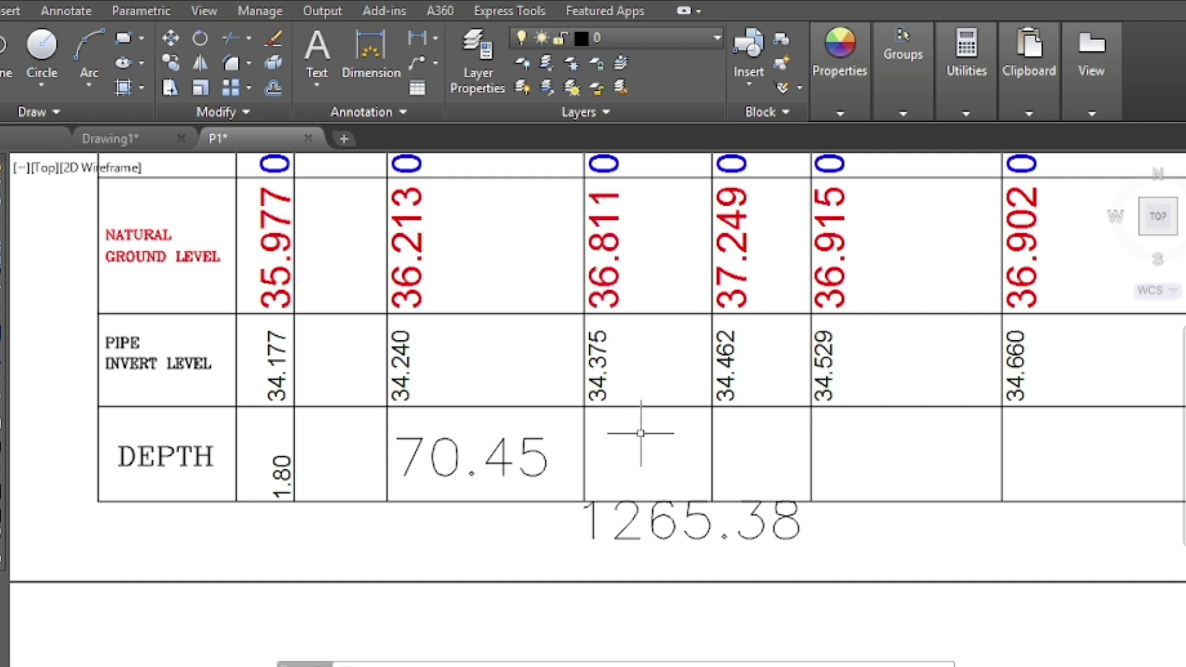
{"action": "type", "text": "tc"}
{"action": "key", "text": "Return"}
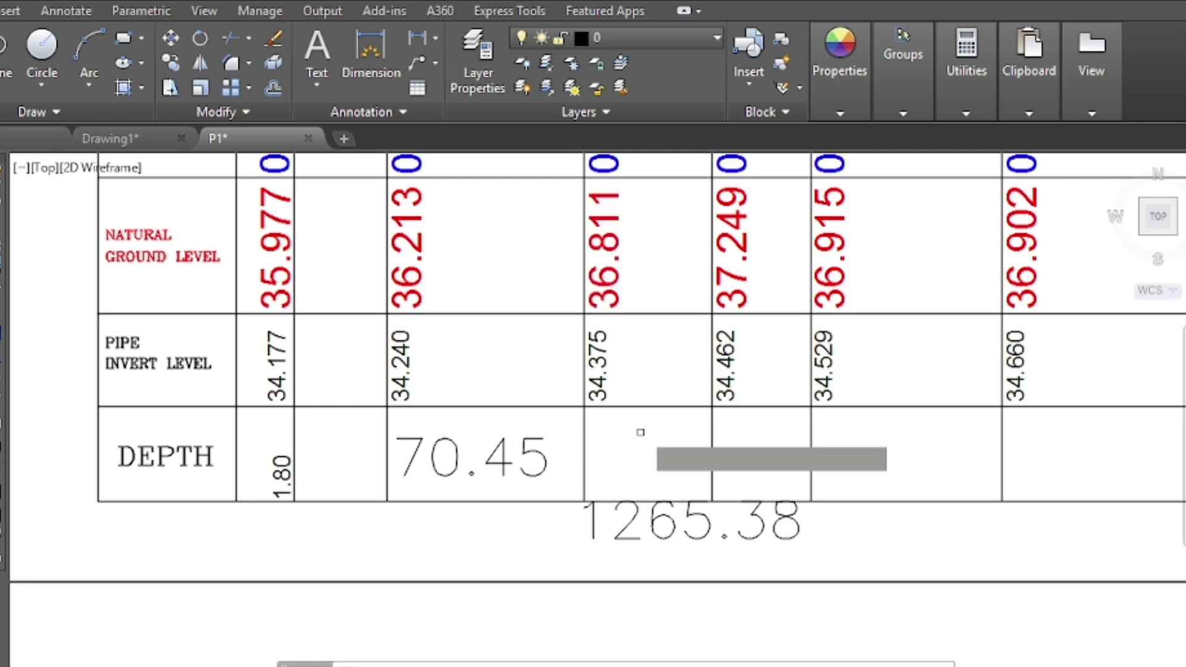
{"action": "left_click", "coordinate": [732, 221]}
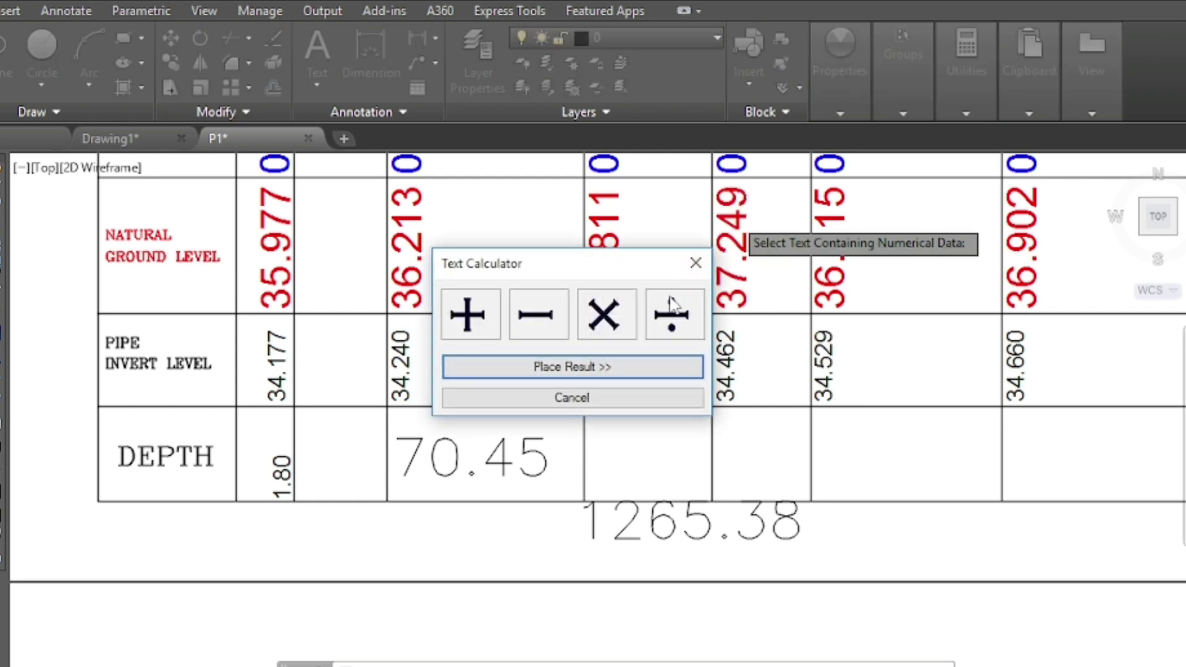
{"action": "left_click", "coordinate": [675, 316]}
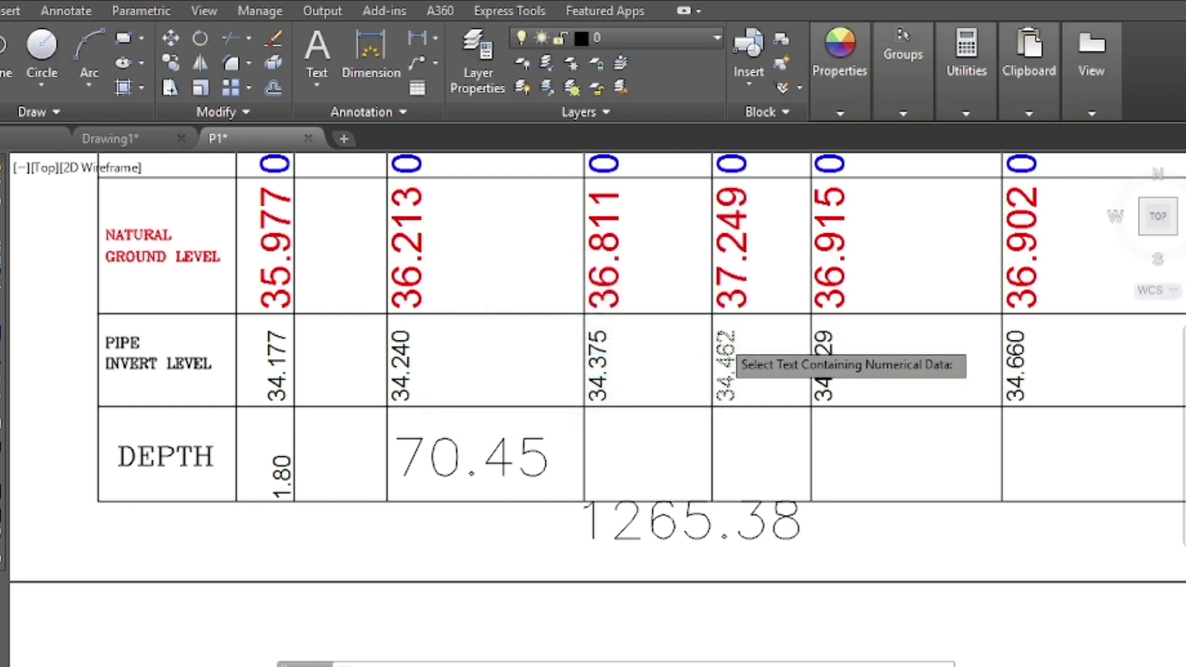
{"action": "left_click", "coordinate": [727, 347]}
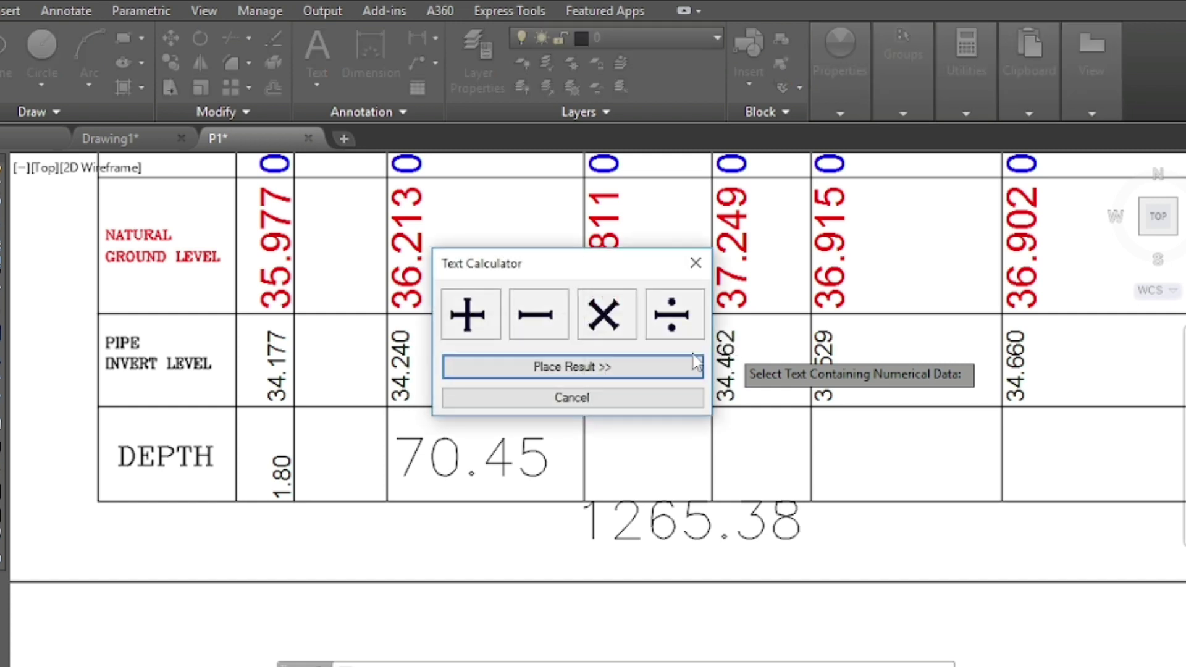
{"action": "left_click", "coordinate": [609, 370]}
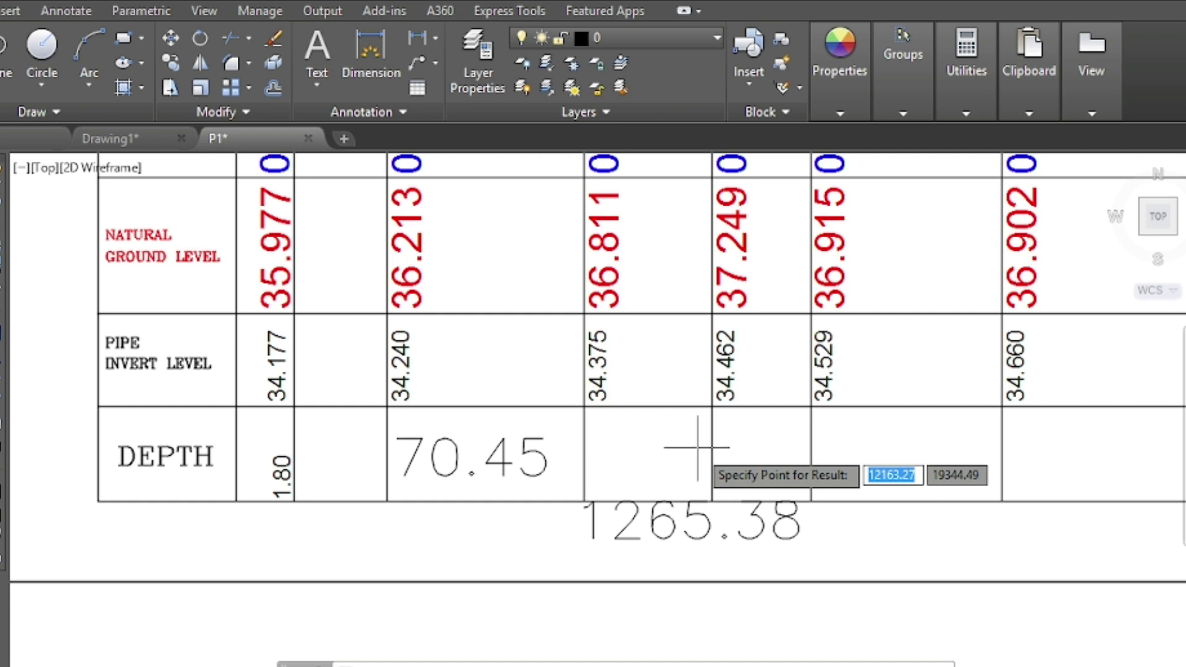
{"action": "left_click", "coordinate": [594, 582]}
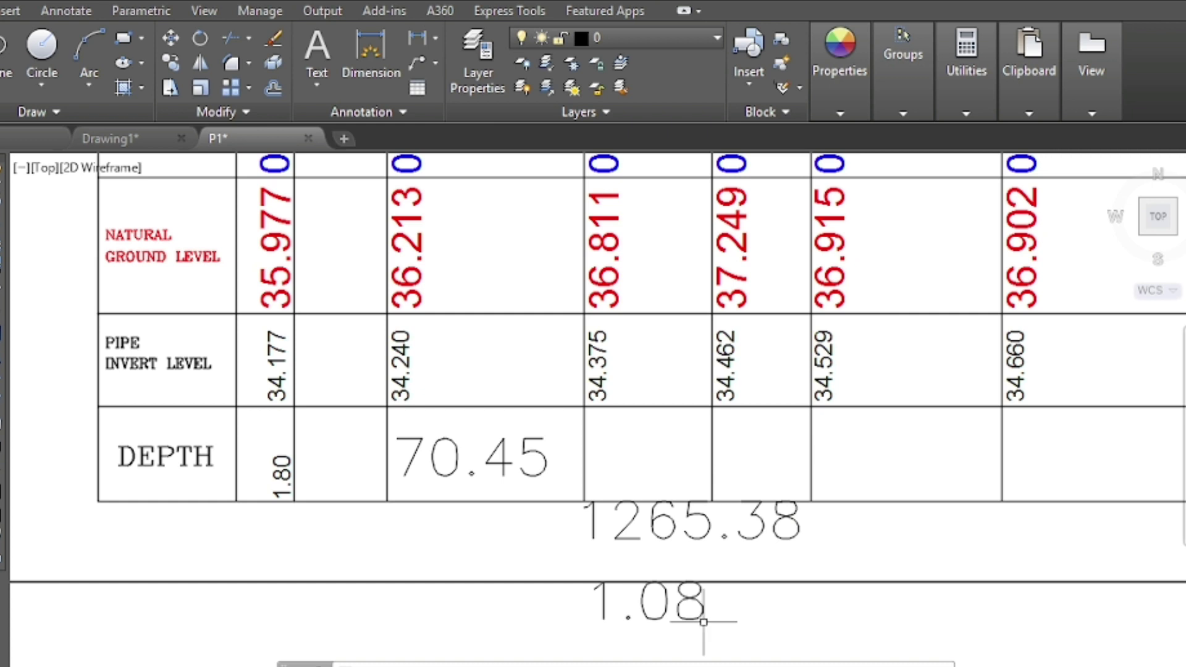
- Zoom out to view the whole PROFILE STN 0+0 TO 0+516 sheet down to the depth row
{"action": "scroll", "coordinate": [703, 622], "scroll_direction": "up", "scroll_amount": 2}
{"action": "scroll", "coordinate": [713, 479], "scroll_direction": "down", "scroll_amount": 1}
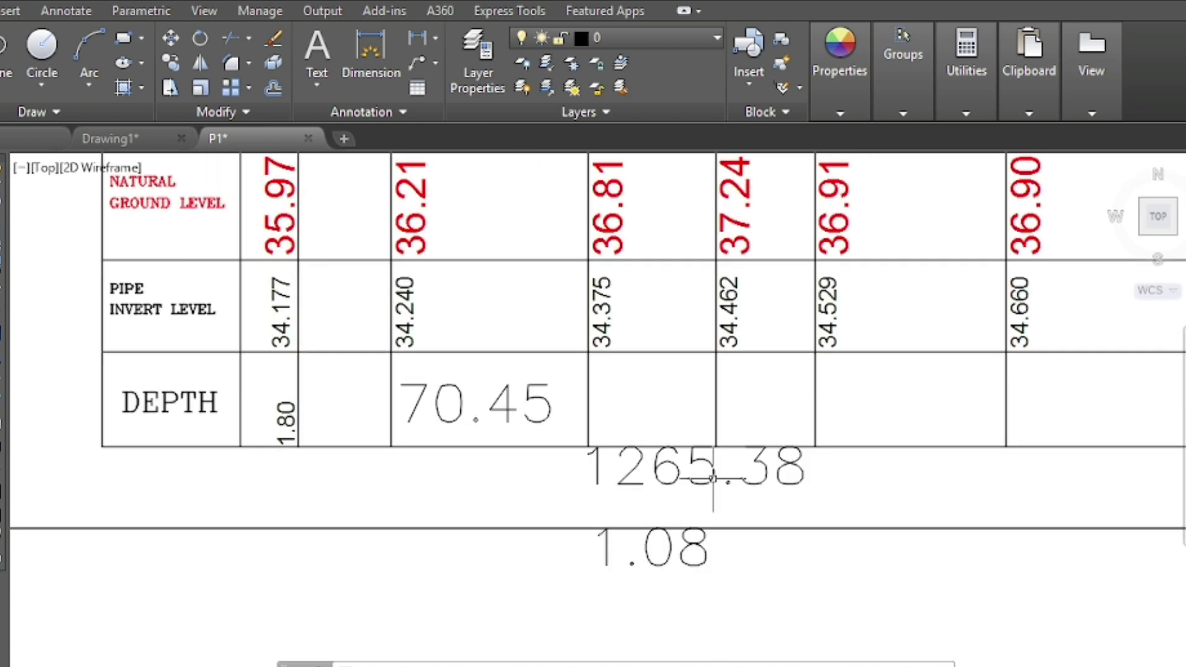
{"action": "scroll", "coordinate": [679, 537], "scroll_direction": "down", "scroll_amount": 1}
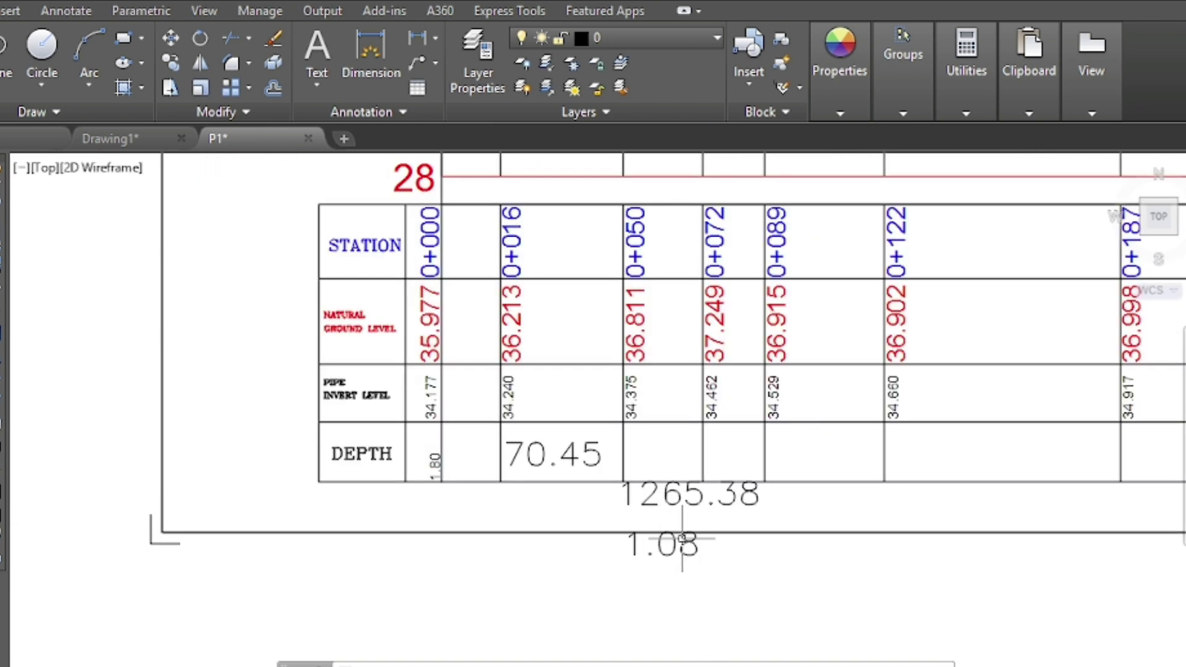
{"action": "scroll", "coordinate": [358, 535], "scroll_direction": "down", "scroll_amount": 1}
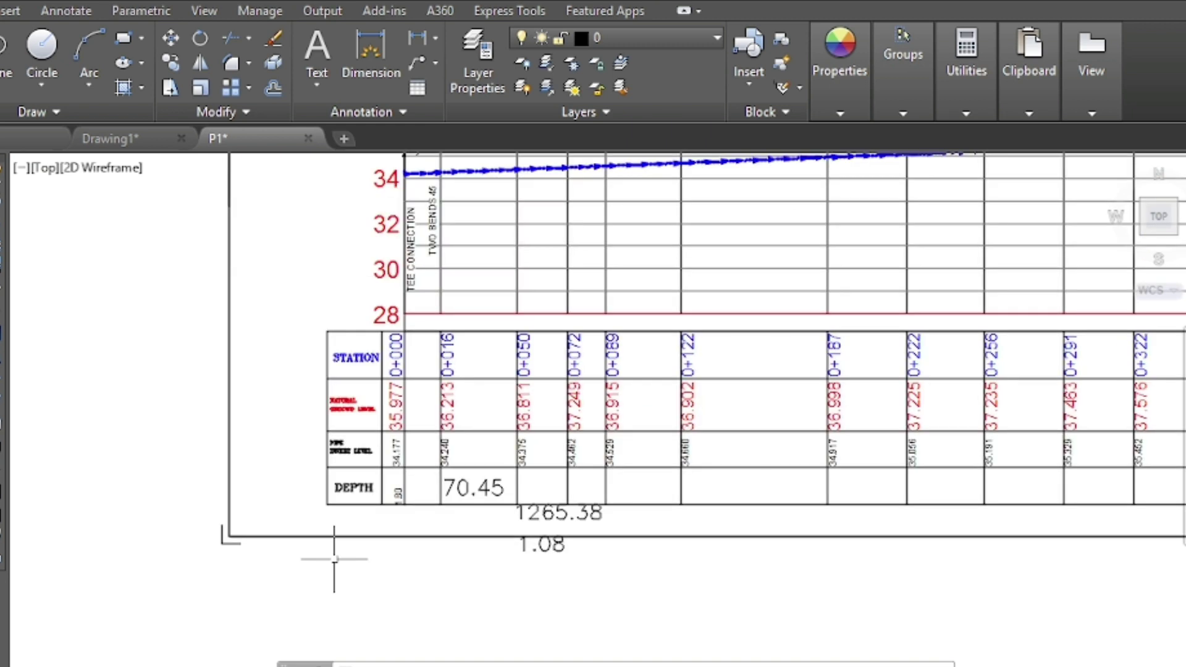
{"action": "scroll", "coordinate": [331, 556], "scroll_direction": "down", "scroll_amount": 1}
{"action": "scroll", "coordinate": [498, 470], "scroll_direction": "up", "scroll_amount": 1}
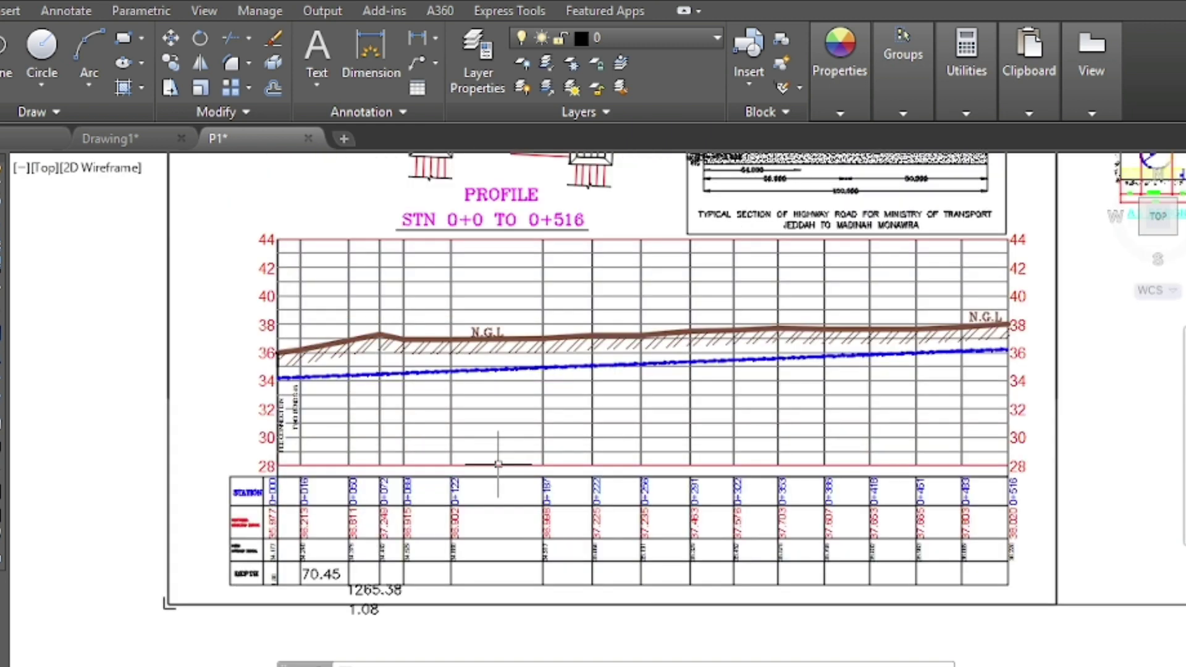